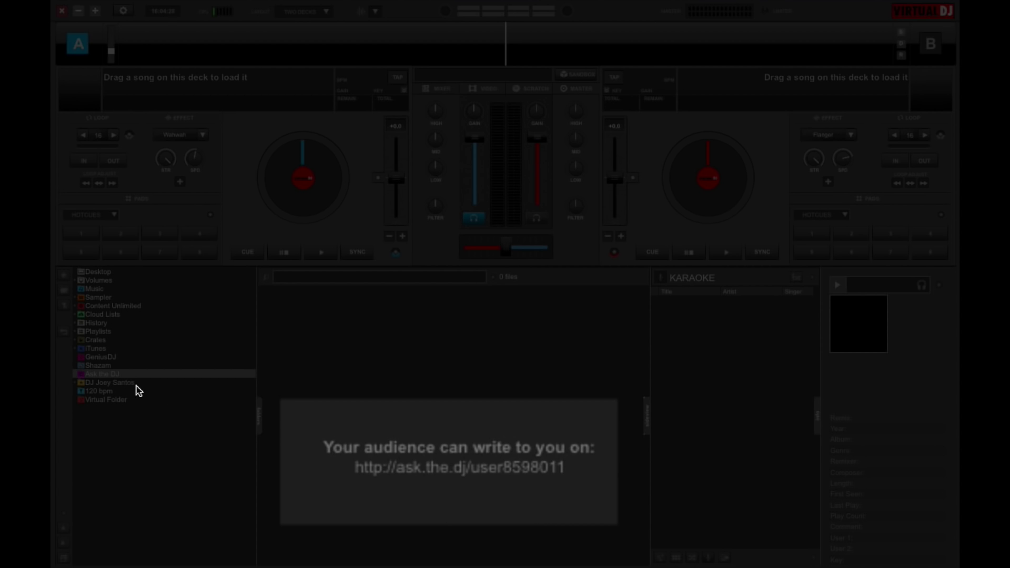
Review the Show requests source options for the Ask the DJ folder, then dismiss the menu
right_click(114, 375)
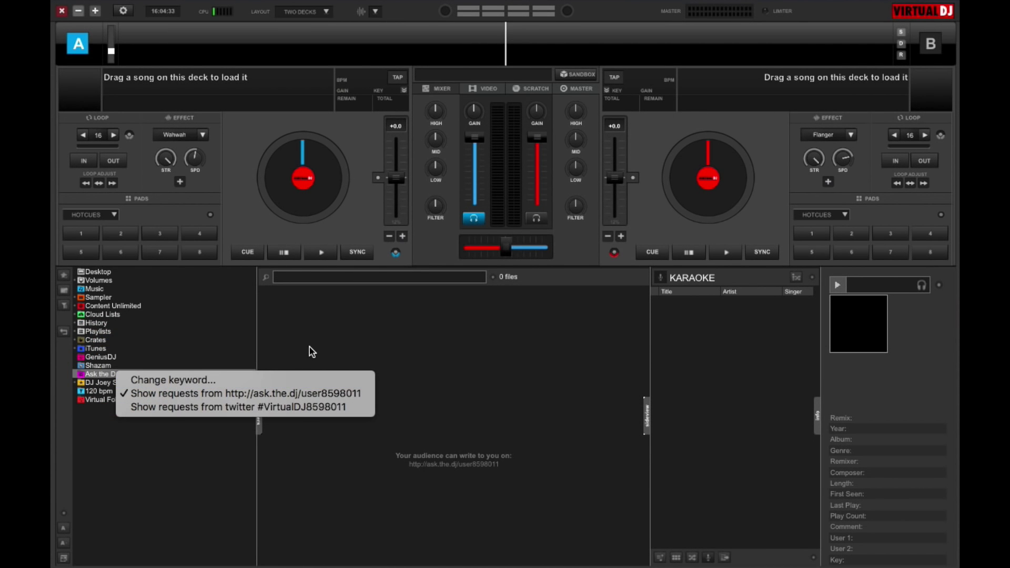
left_click(334, 335)
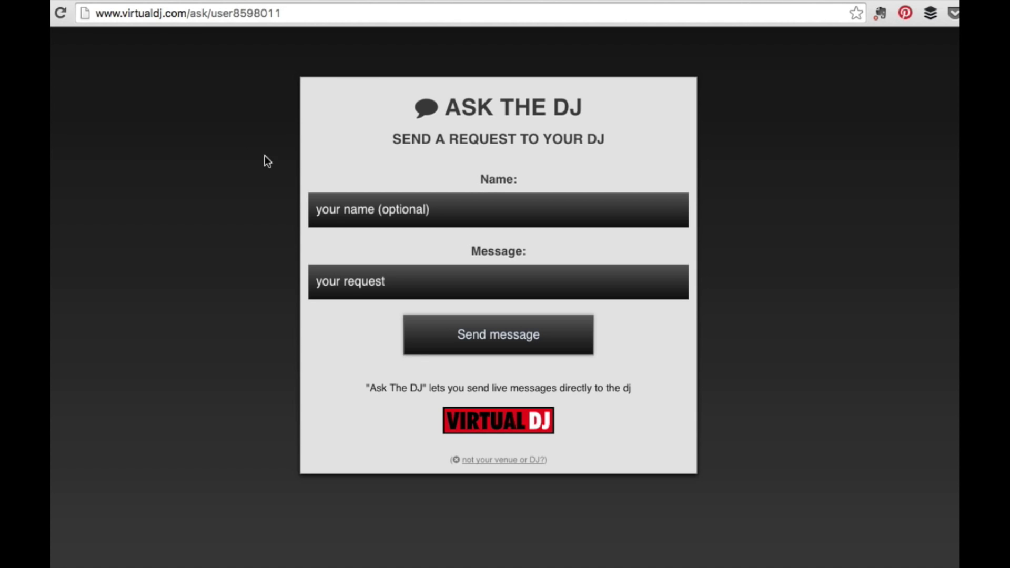
Submit a web request for 'Dr Jones by Aqua' with the requester's name filled in
left_click(351, 198)
type("Sher")
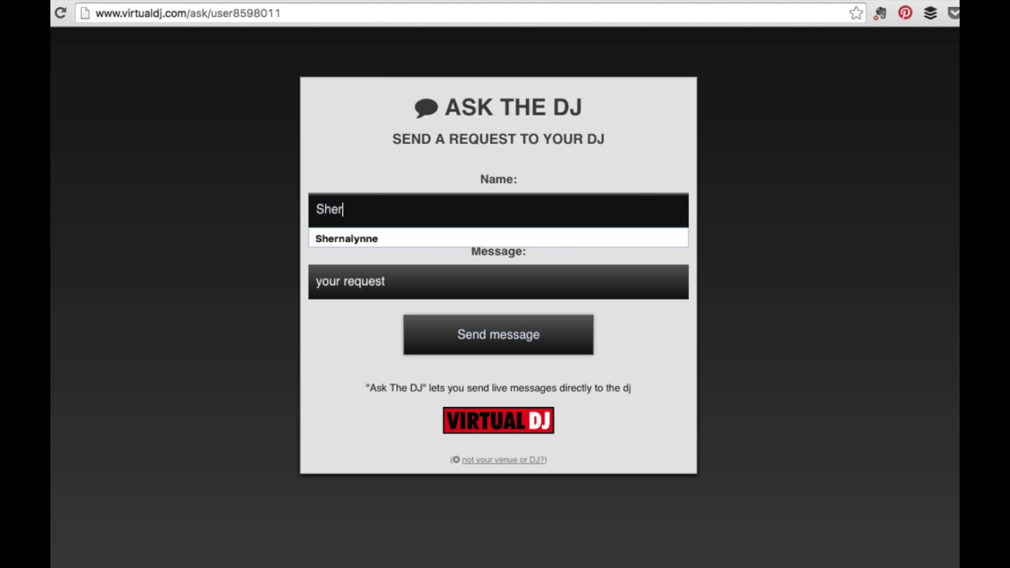
type("nalynne")
left_click(388, 294)
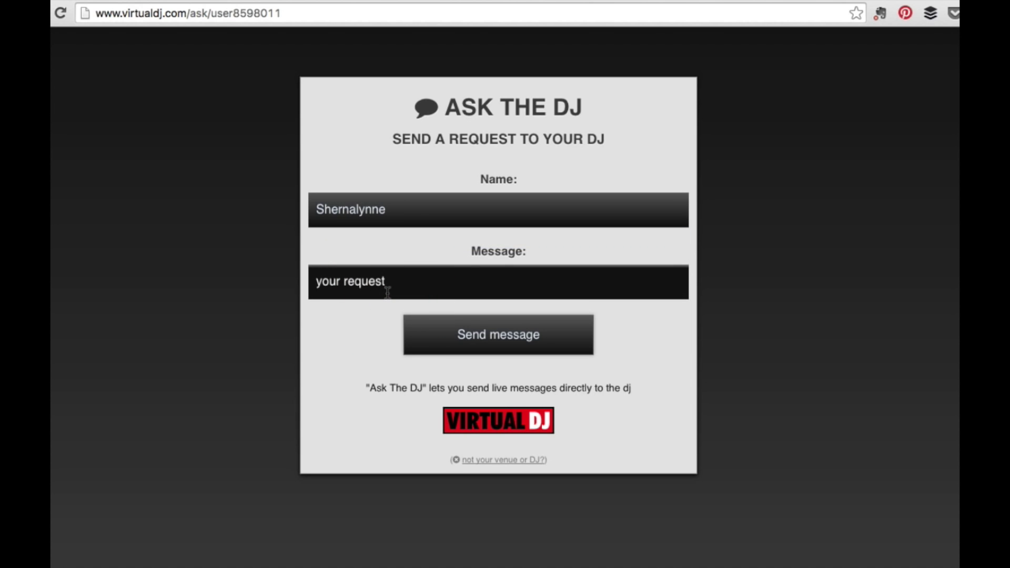
type("Dr Jones")
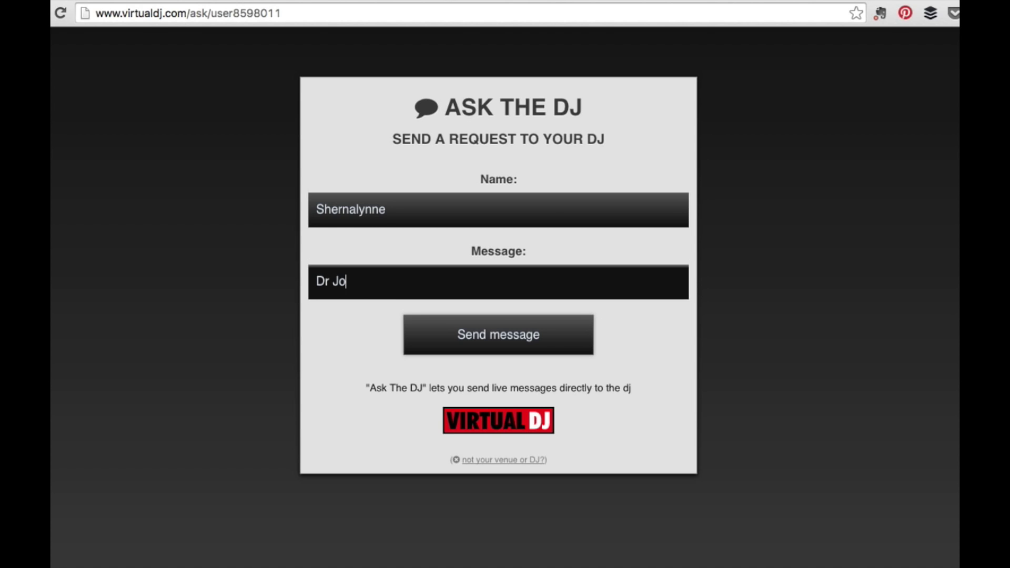
type(" by Aqua")
left_click(541, 340)
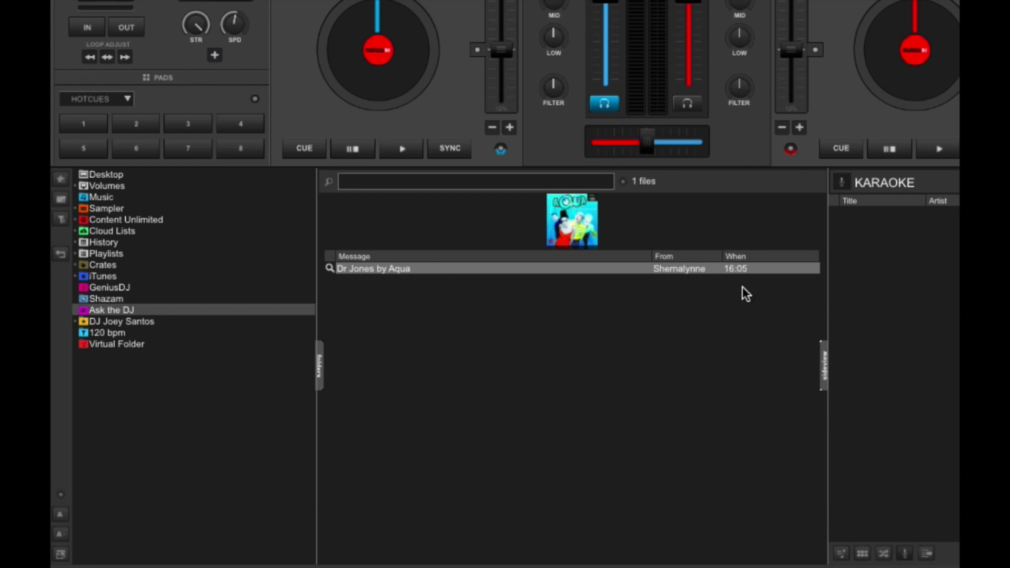
Look up the 'Dr Jones by Aqua' request from the Ask the DJ list
right_click(425, 267)
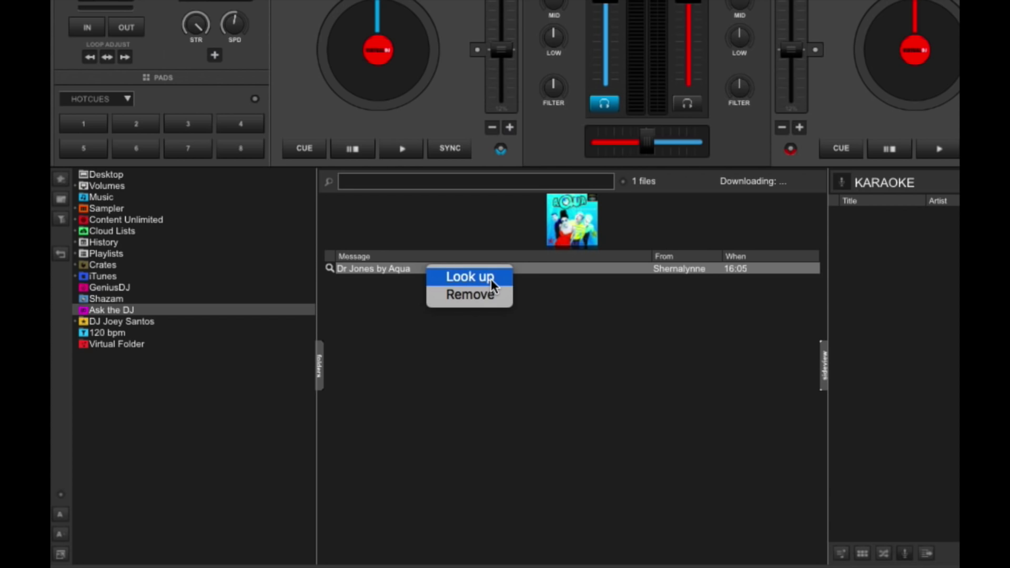
left_click(491, 278)
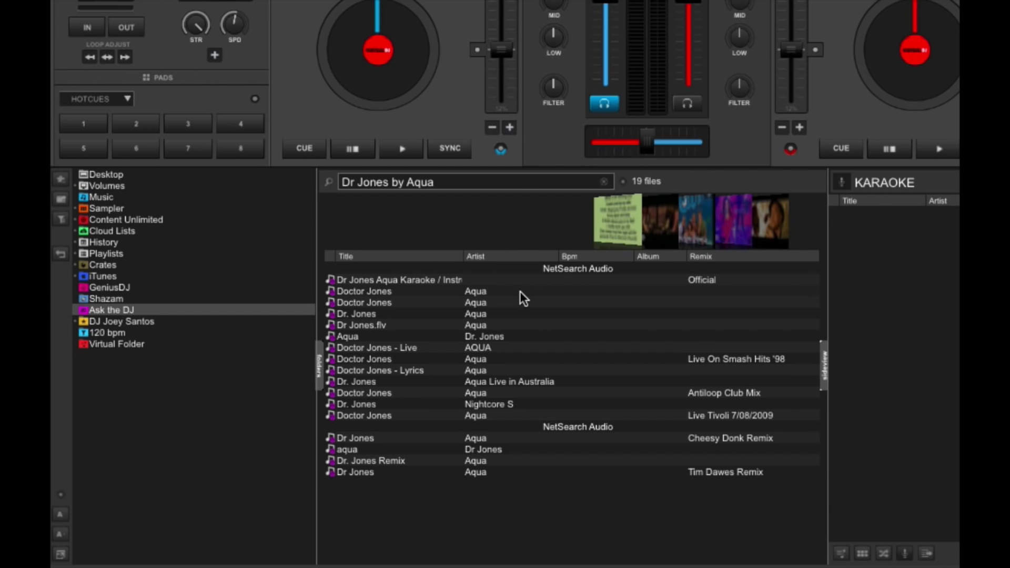
Compare the Doctor Jones and karaoke results, then select Aqua's Doctor Jones track
left_click(381, 296)
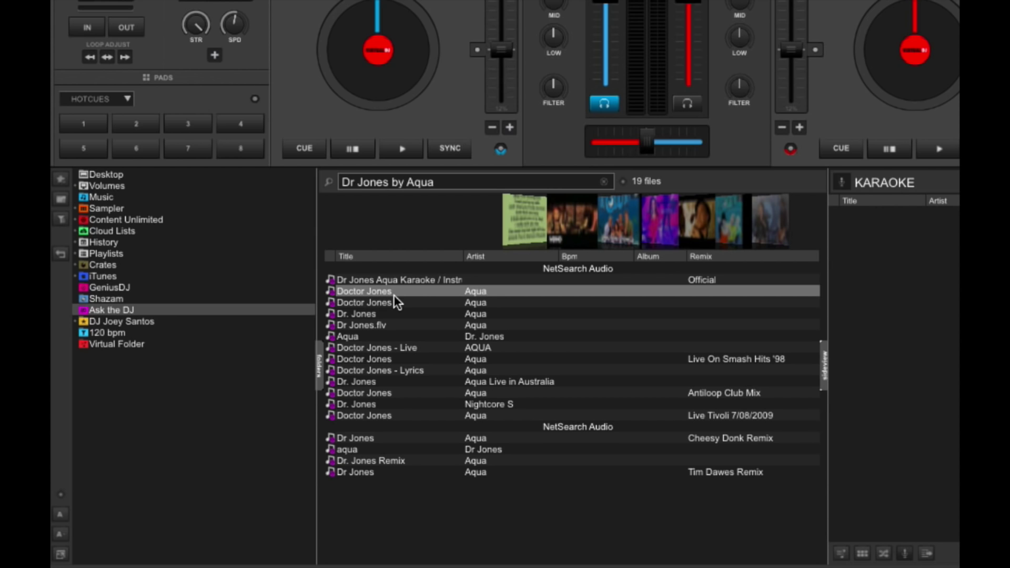
left_click(397, 279)
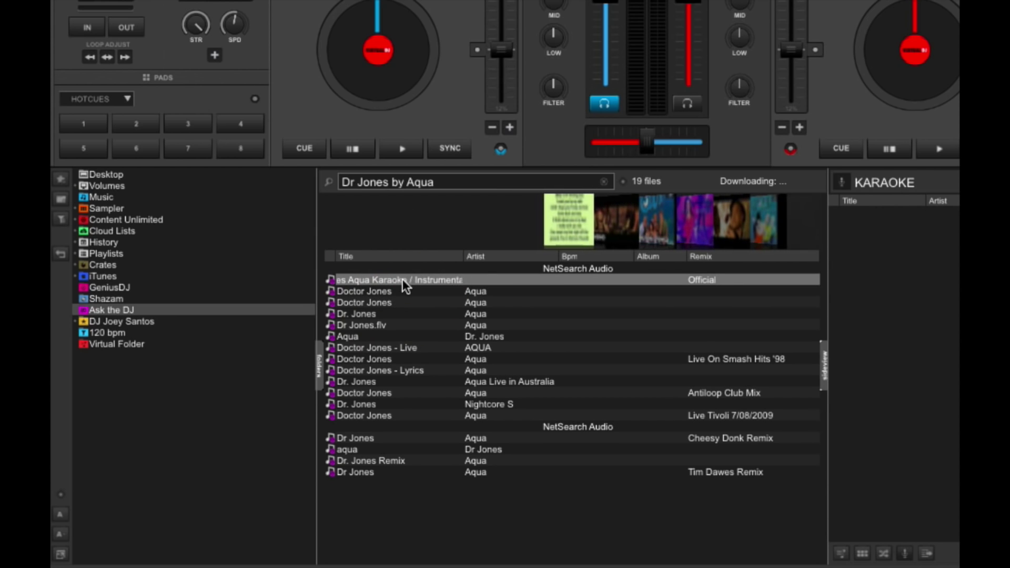
left_click(394, 293)
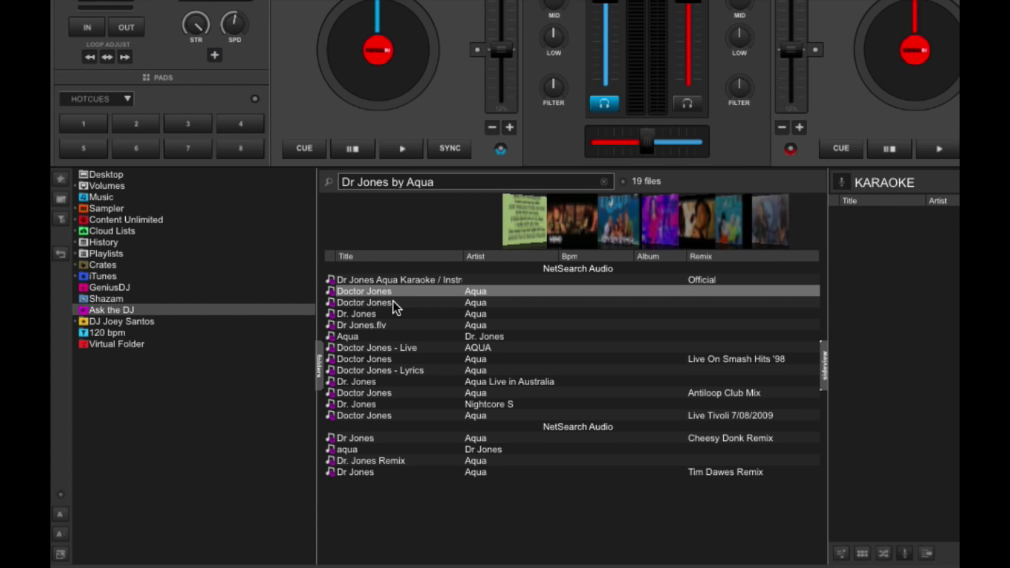
left_click(394, 301)
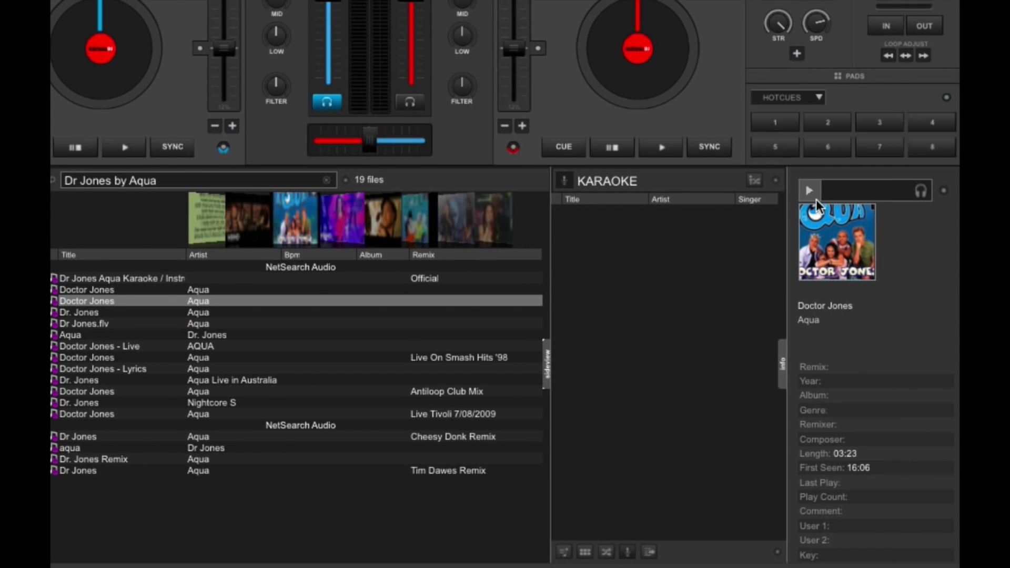
Preview Aqua's Doctor Jones, load it onto deck A and start it playing
left_click(811, 190)
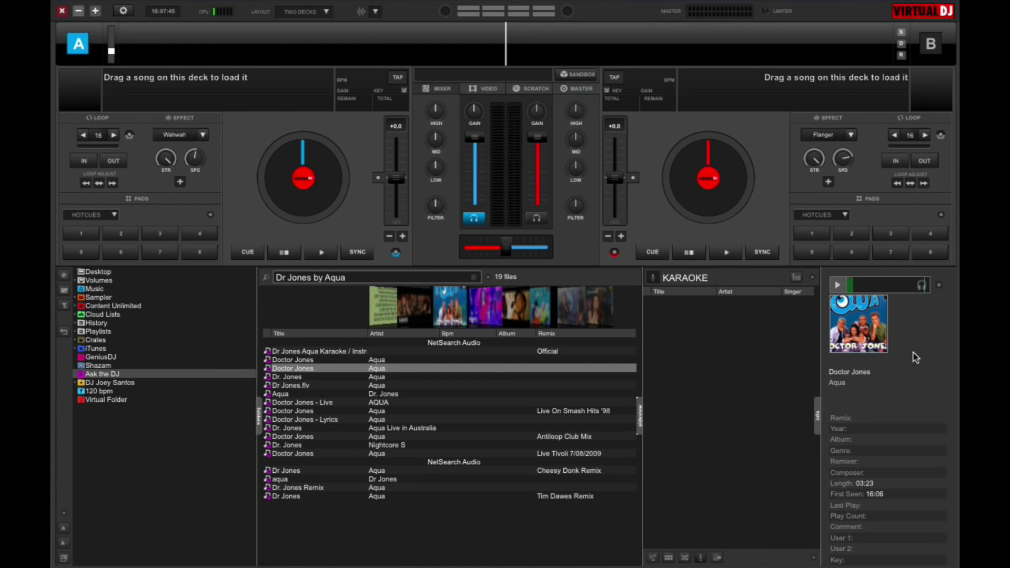
left_click_drag(303, 372, 289, 148)
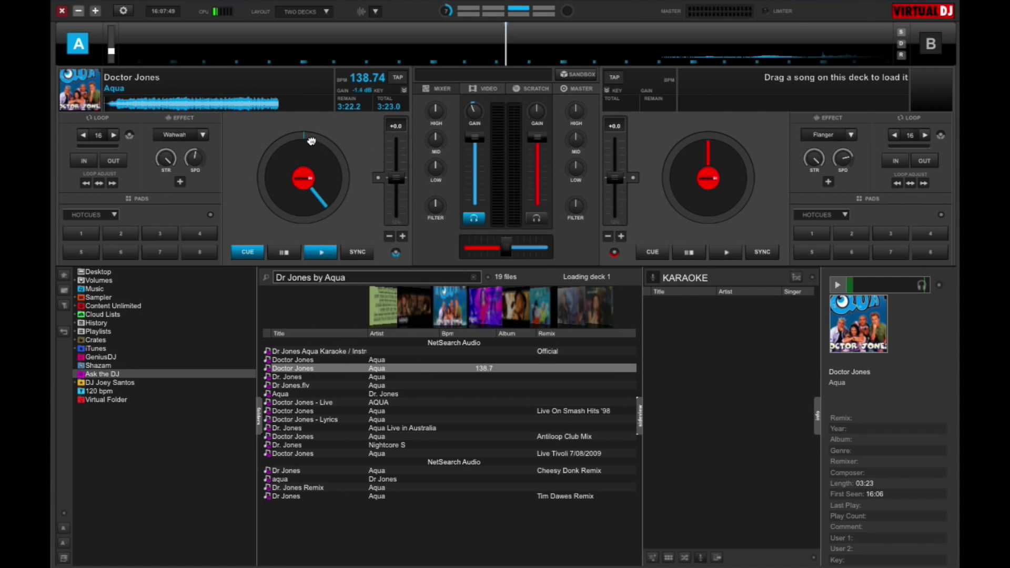
left_click(323, 253)
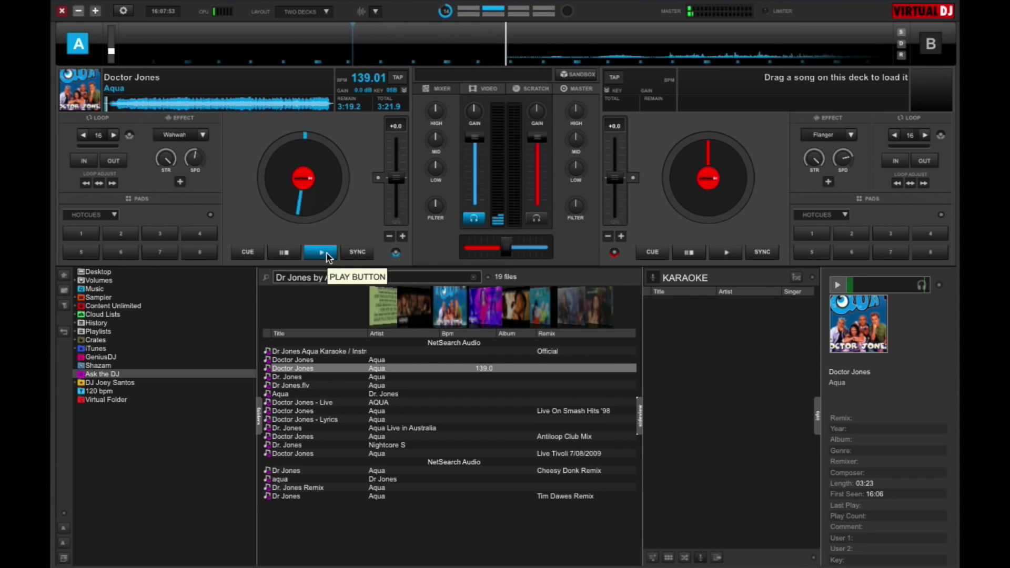
left_click(285, 253)
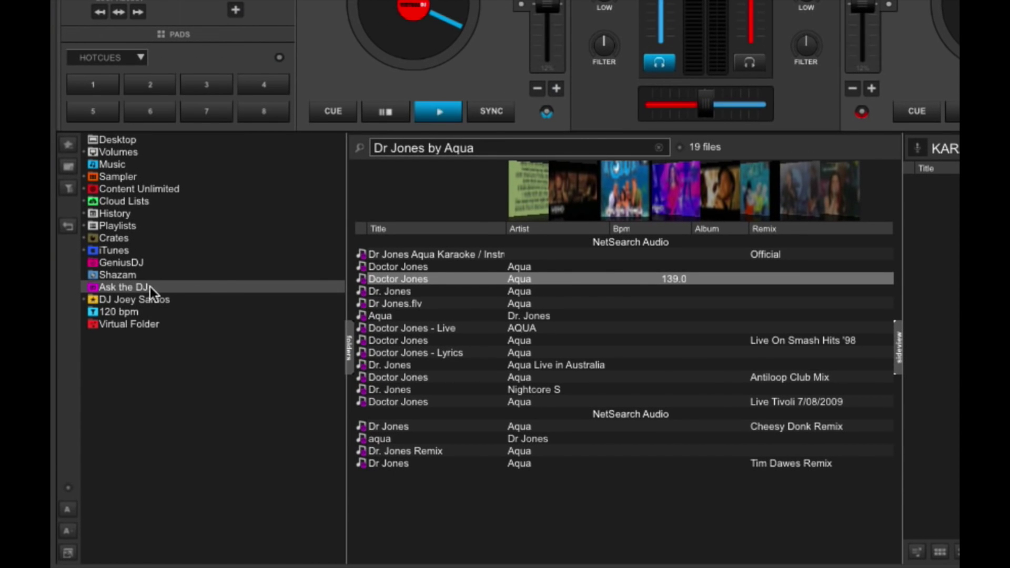
Enable Show requests from twitter for the Ask the DJ folder
right_click(141, 286)
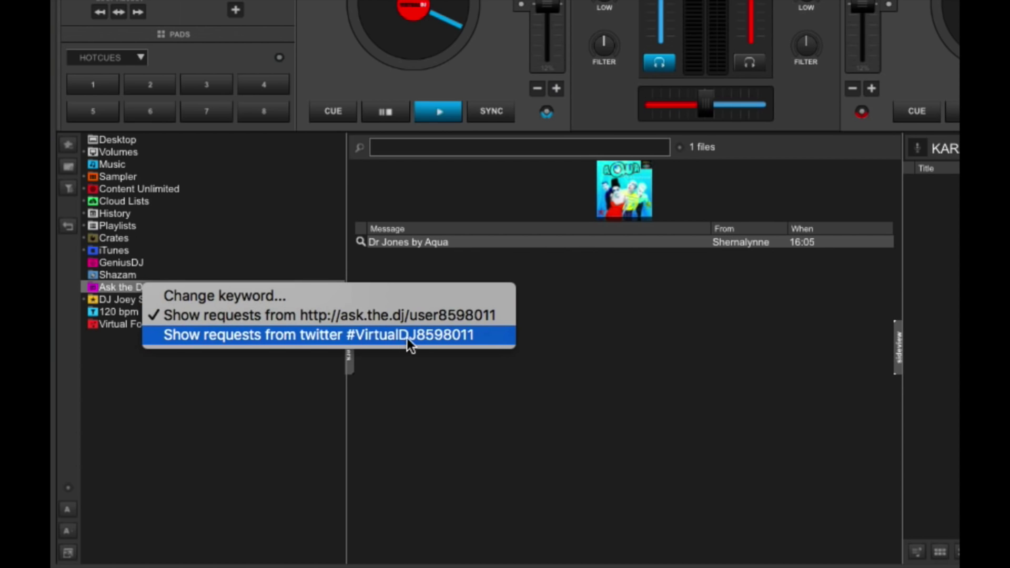
left_click(420, 339)
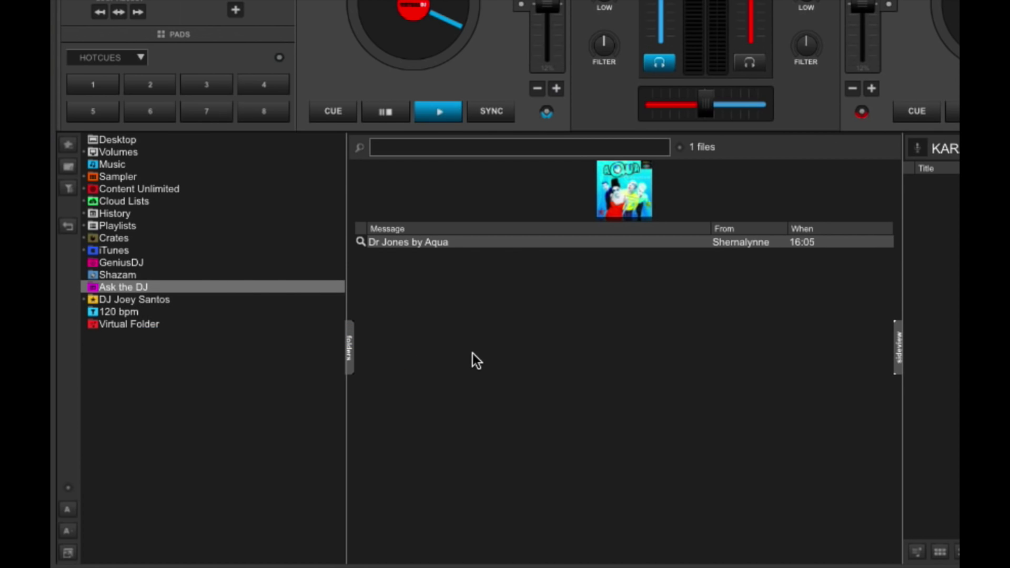
right_click(173, 288)
Replace the Ask the DJ keyword with a custom alias and verify the request addresses use it
left_click(218, 298)
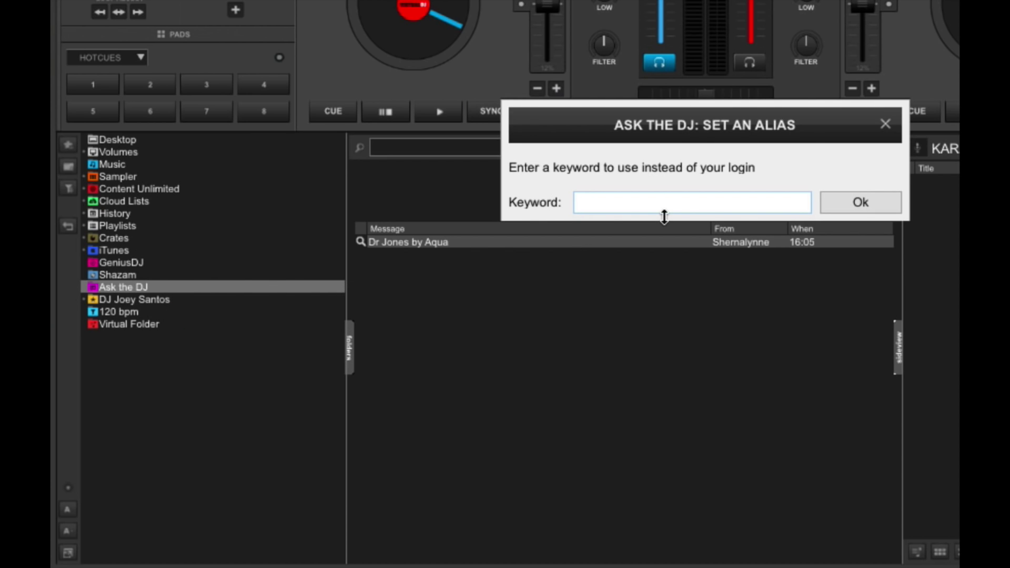
type("JoeySanto")
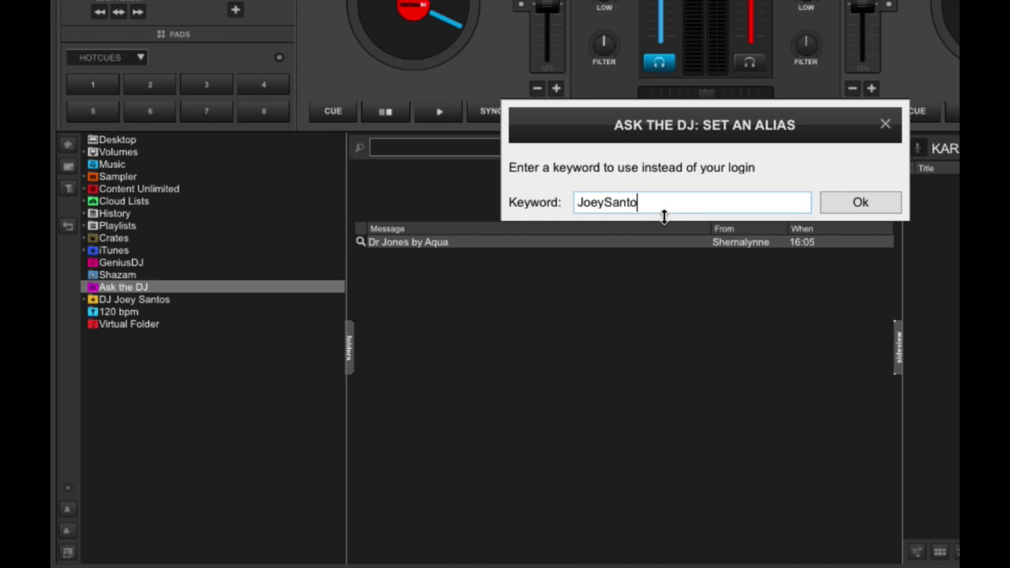
type("sBangers")
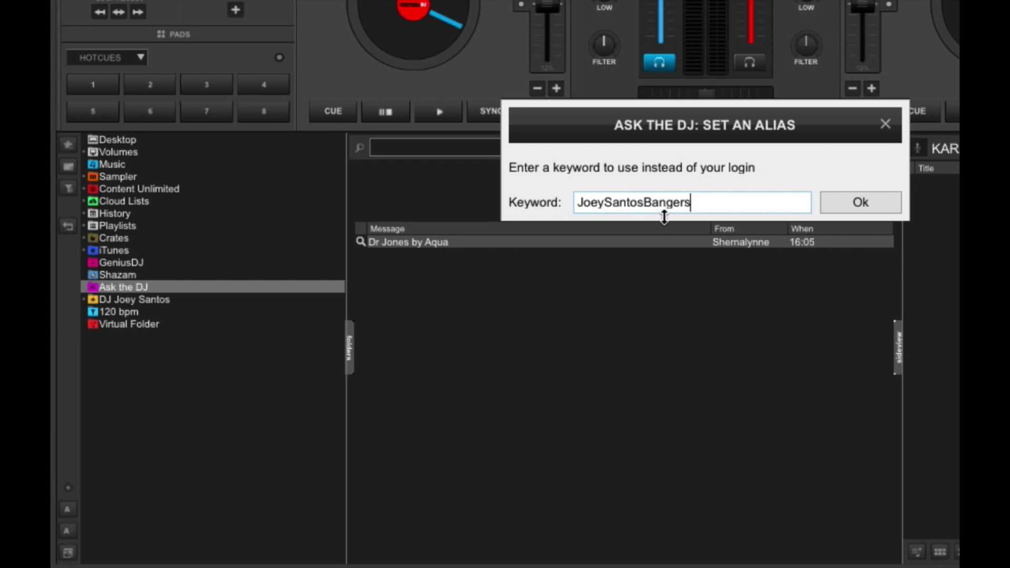
left_click(855, 202)
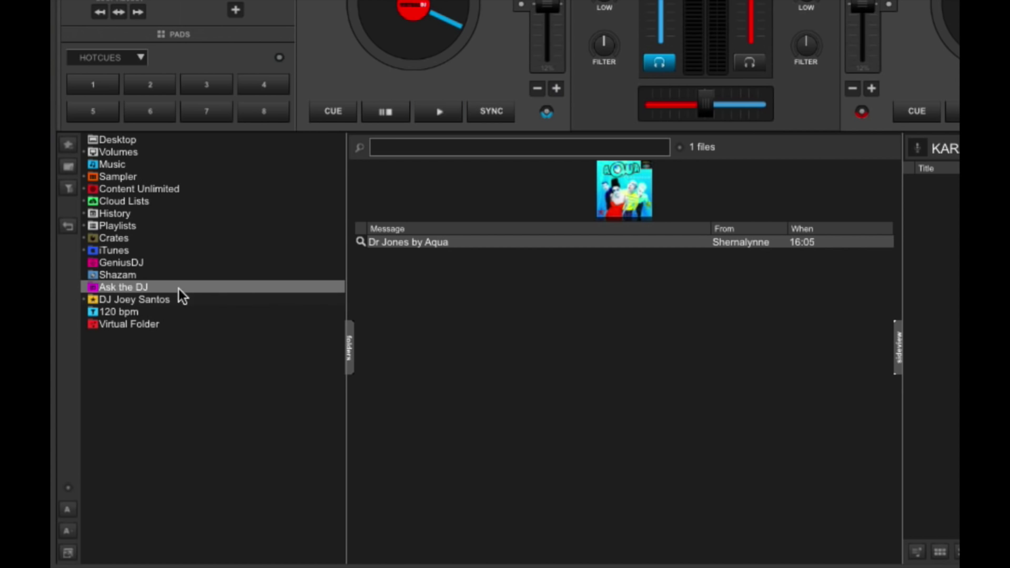
right_click(132, 284)
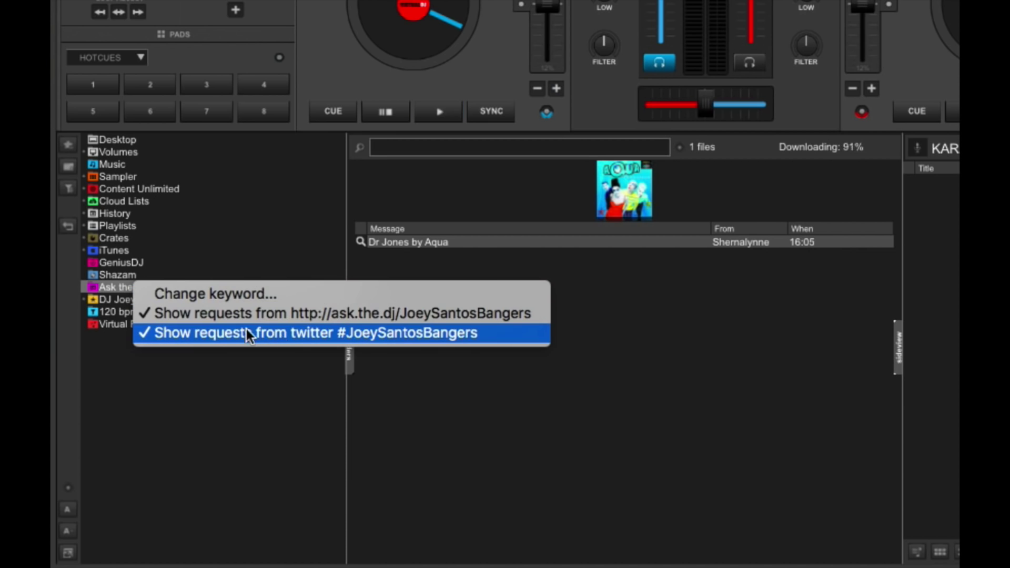
left_click(373, 339)
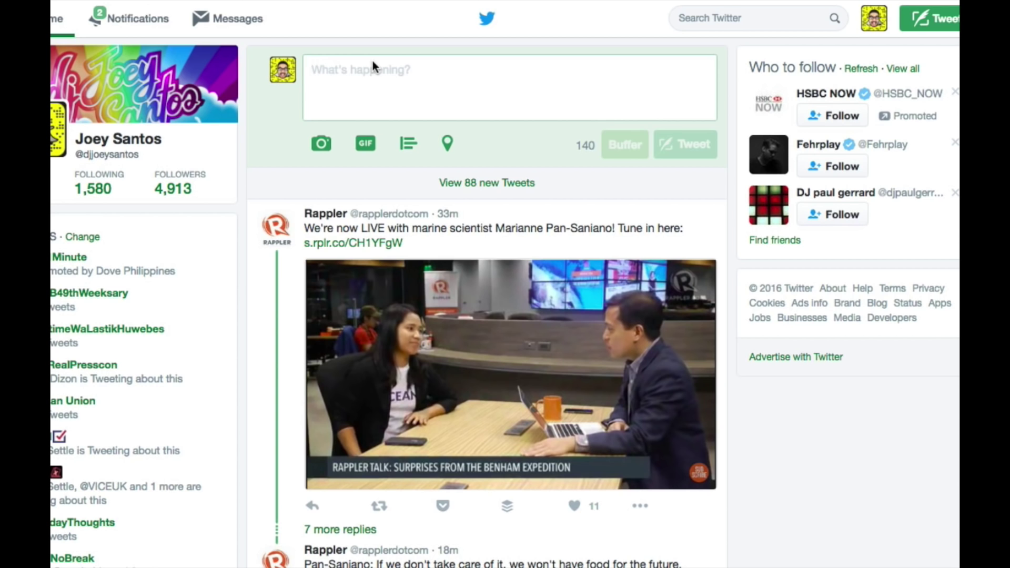
Tweet a request for 'DJ Snake - Middle' tagged with the custom request hashtag
type("DJ Snake - Middl")
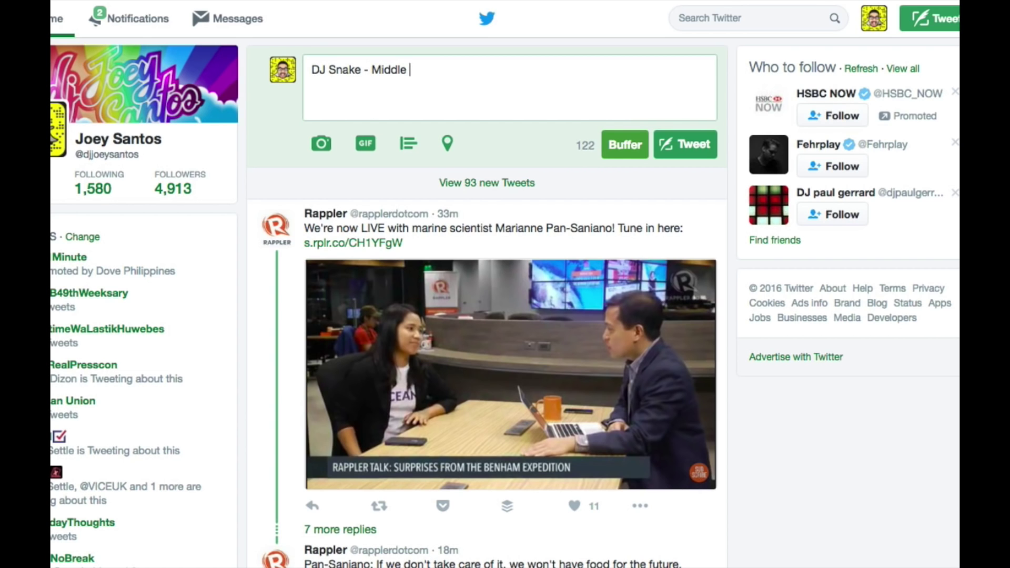
type("eySantosBagn")
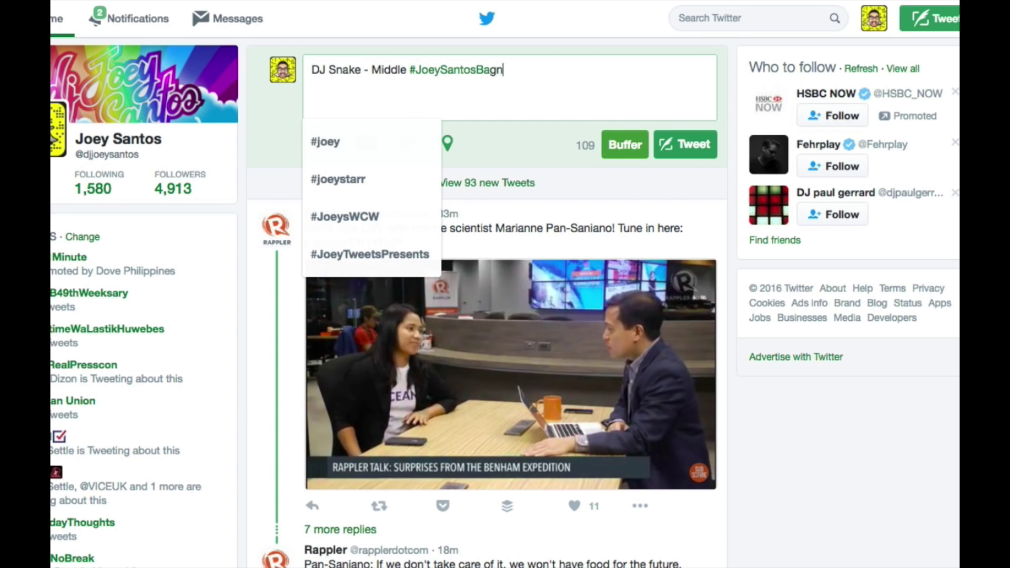
key("BackSpace")
key("BackSpace")
key("BackSpace")
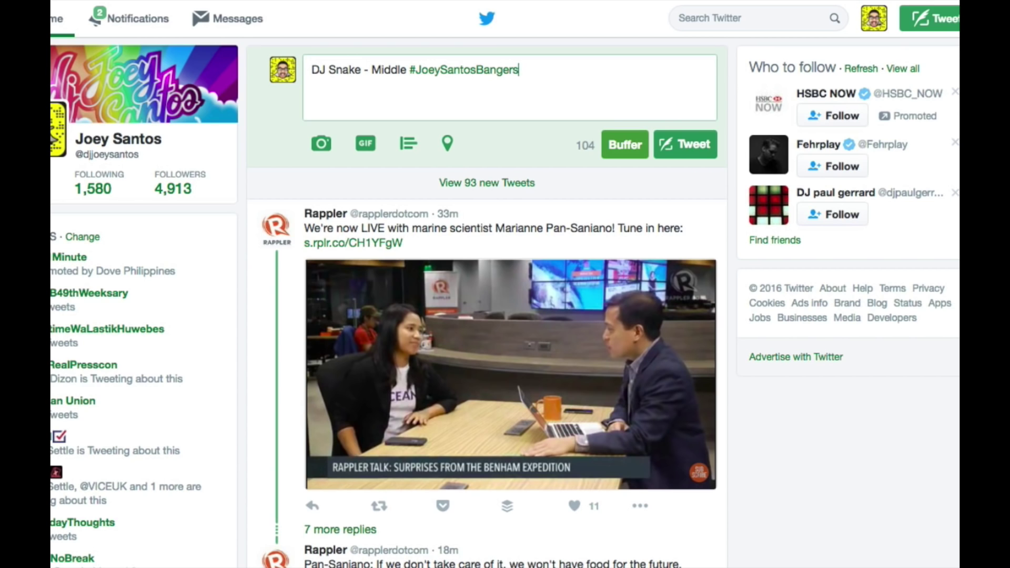
left_click(705, 146)
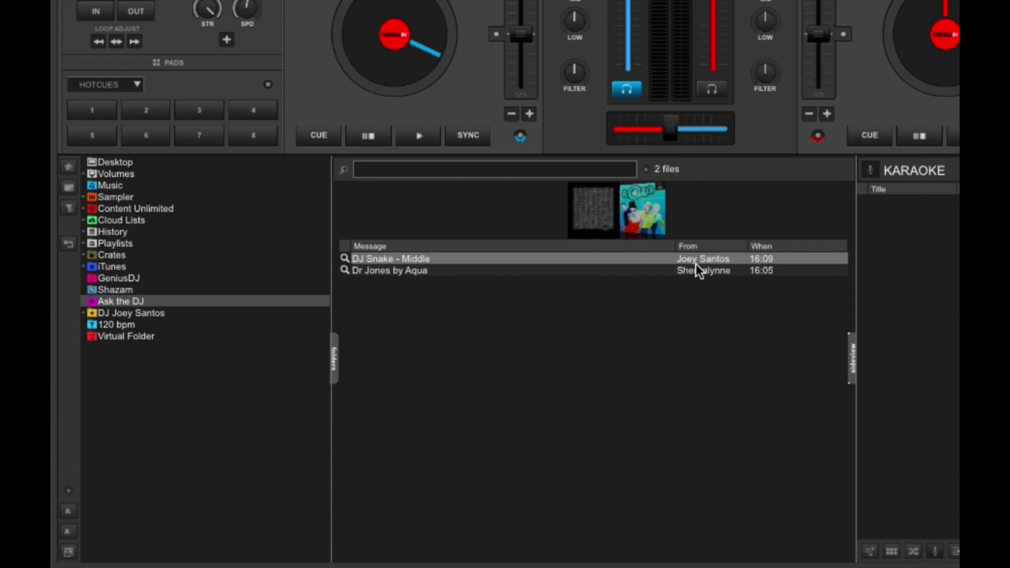
Look up the DJ Snake - Middle request, load Frontin' x Middle onto deck B and play it
right_click(477, 259)
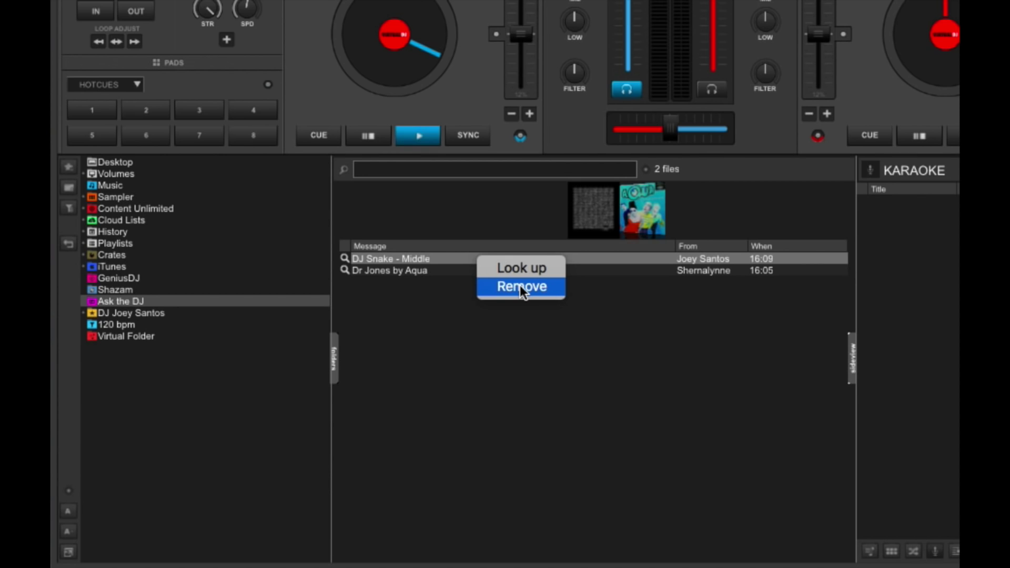
left_click(512, 267)
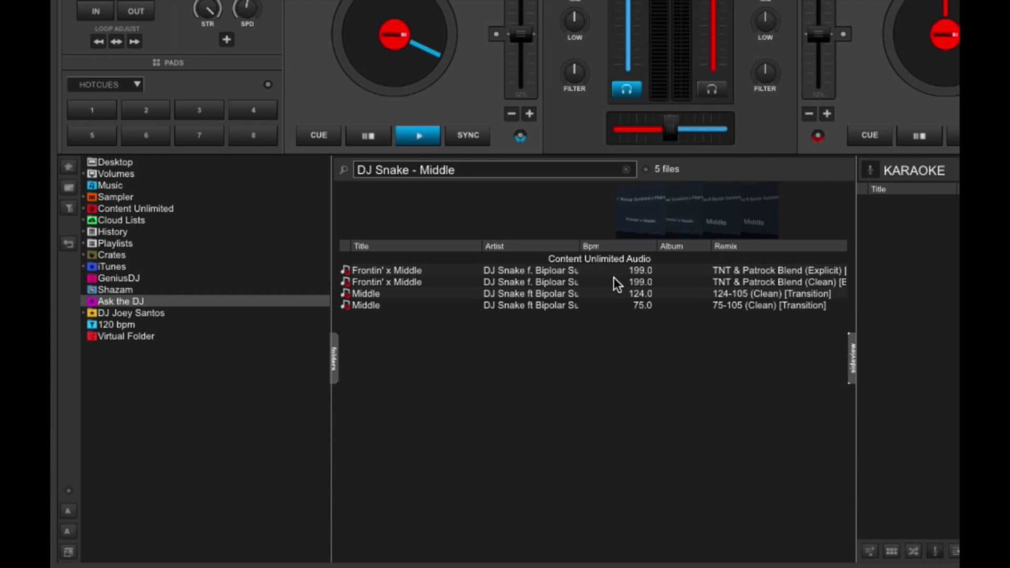
left_click(414, 272)
left_click_drag(406, 274, 1002, 23)
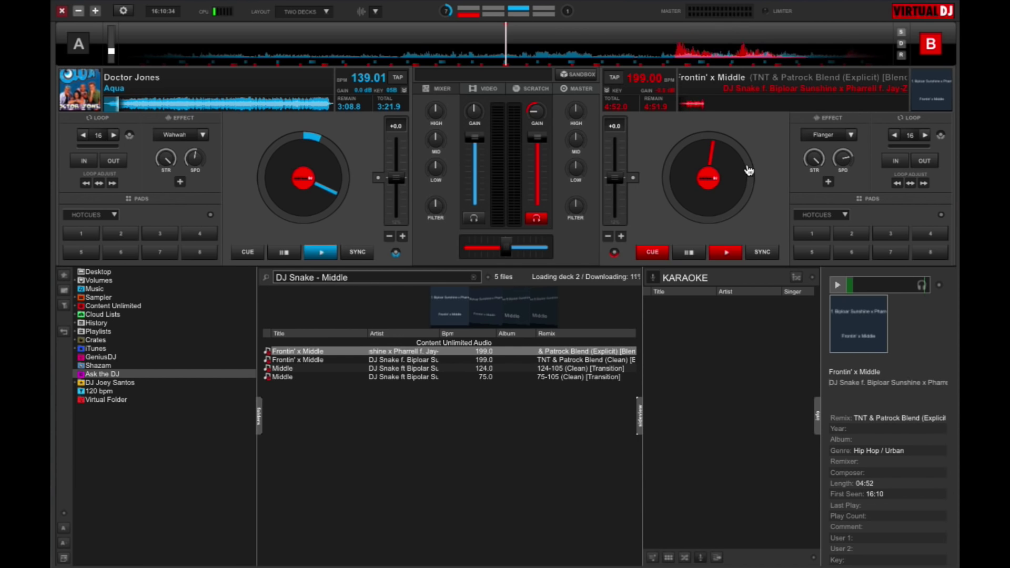
left_click(730, 255)
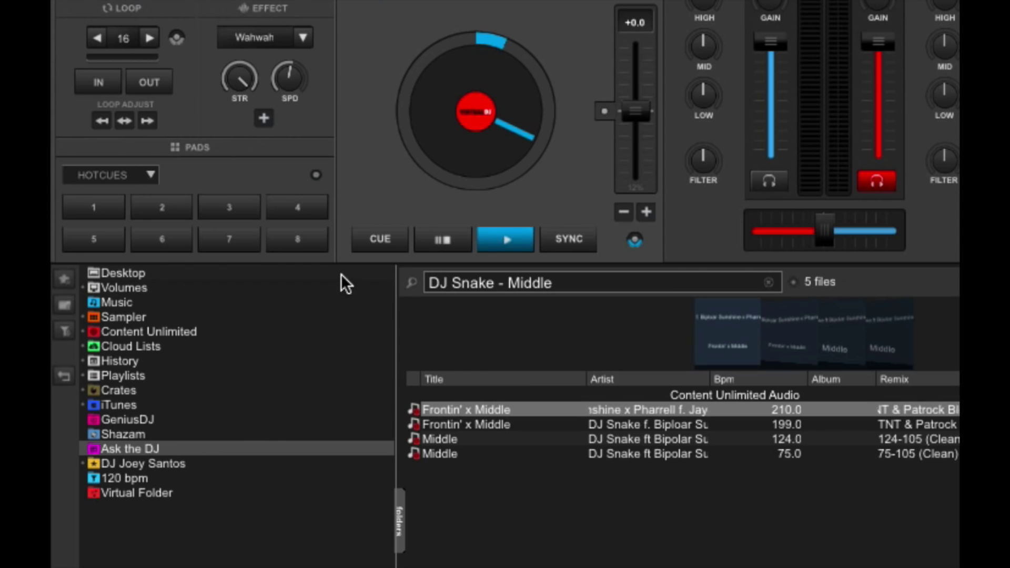
Switch deck A's pads to the custom page, resume playback, and open the Pads Editor
left_click(151, 174)
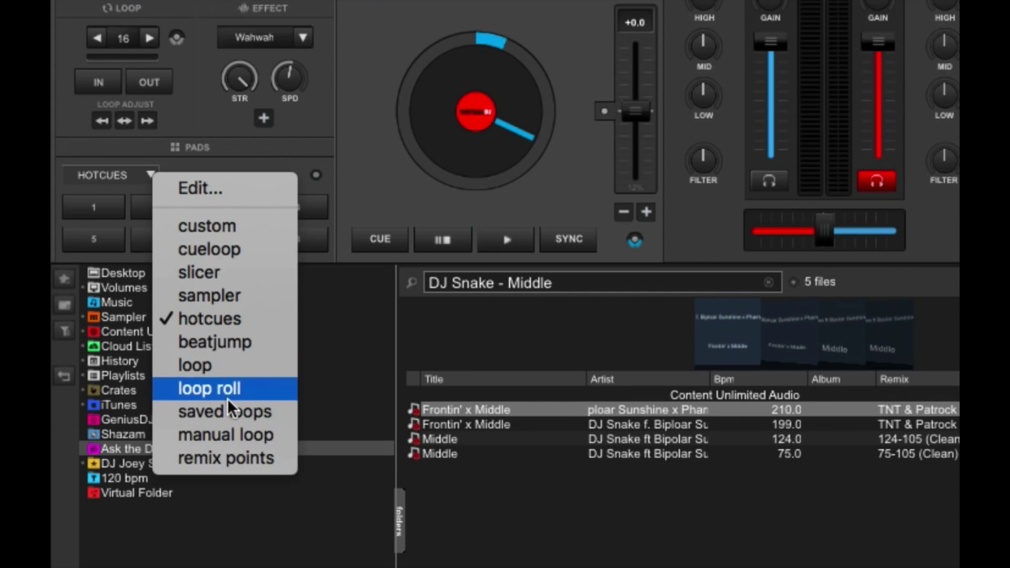
key("space")
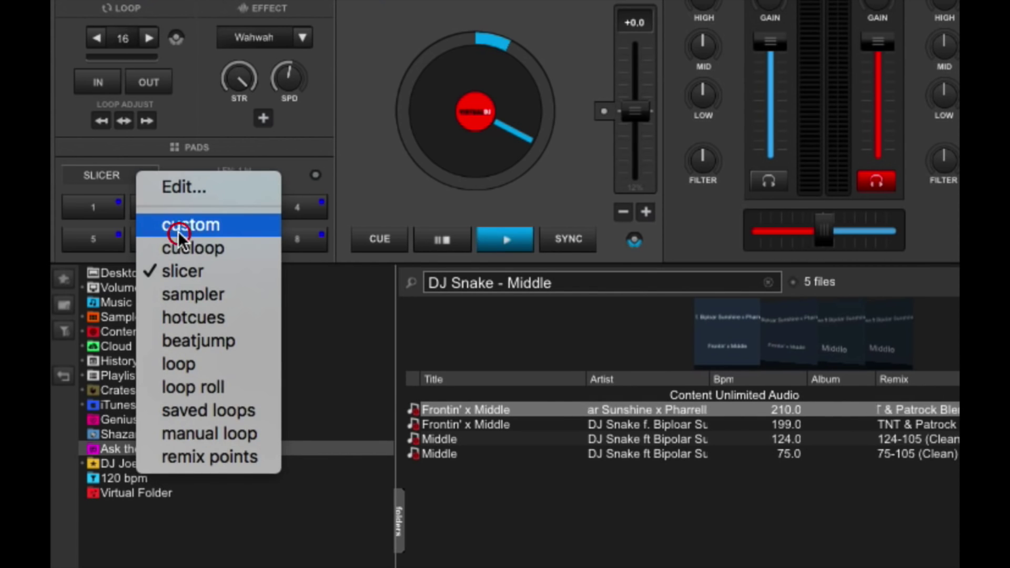
left_click(179, 227)
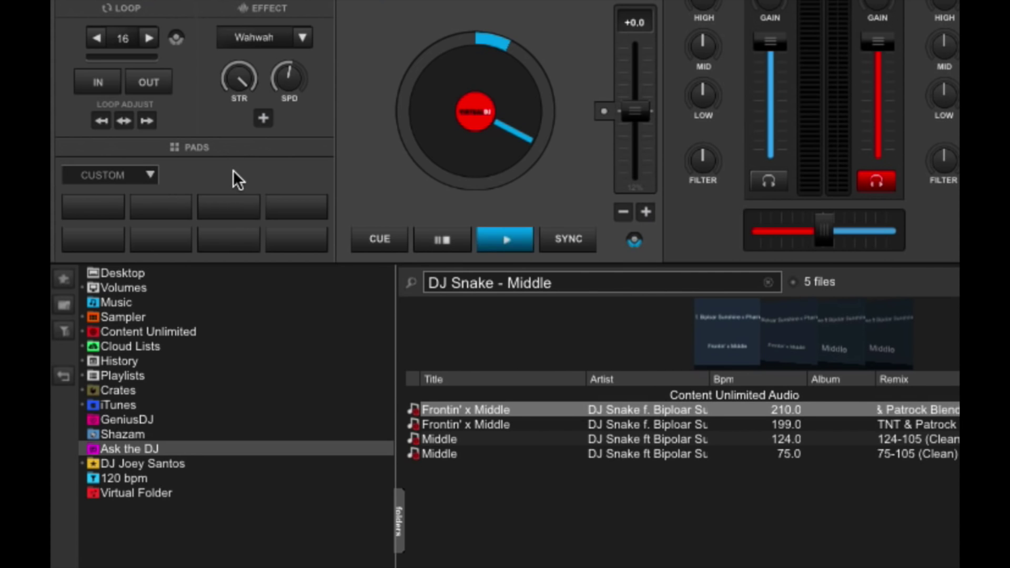
left_click(150, 176)
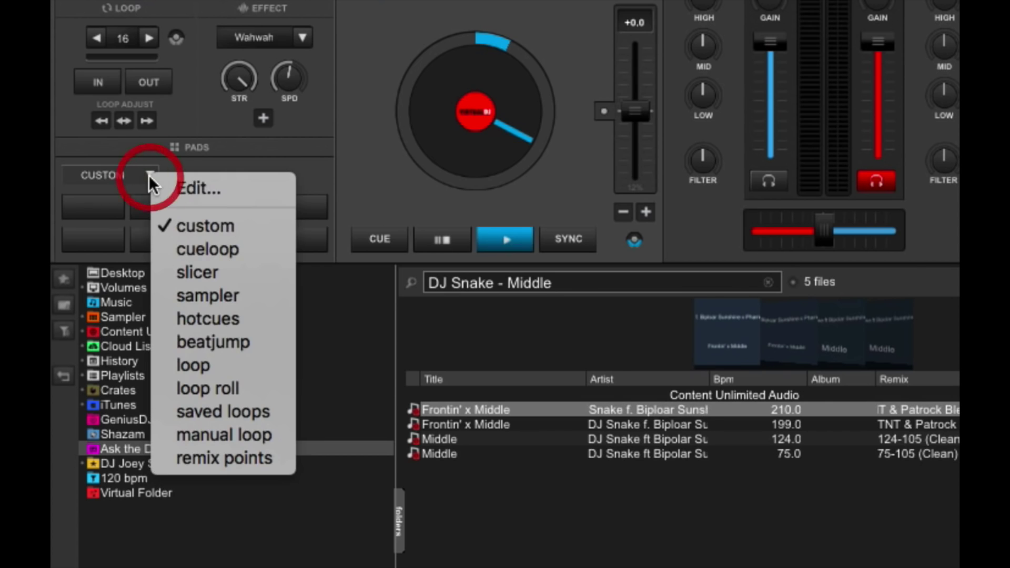
left_click(217, 189)
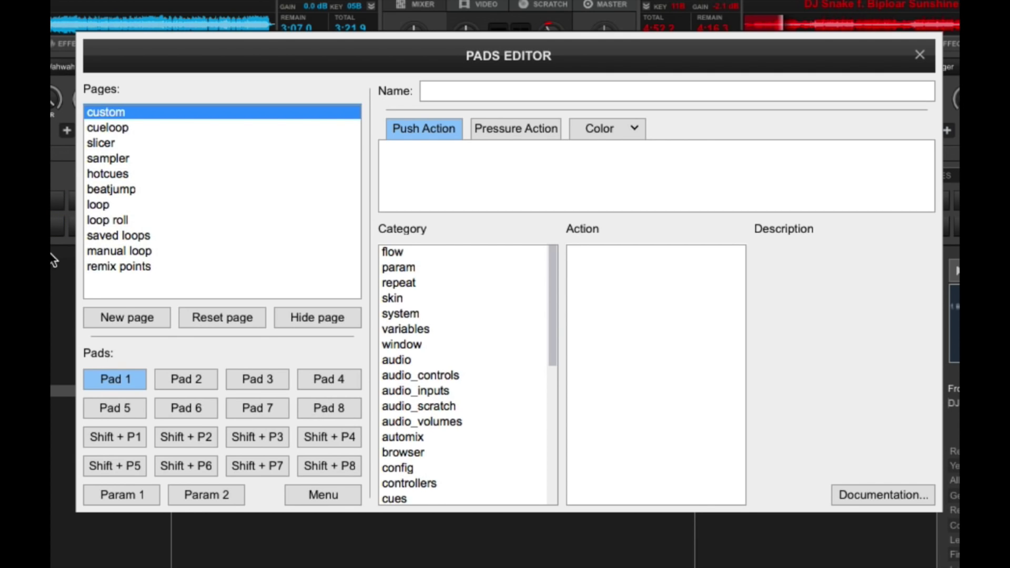
On the custom pad page, assign beatjump_pad to Pad 1 and beatjump_pad 2 to Pad 2
left_click(127, 113)
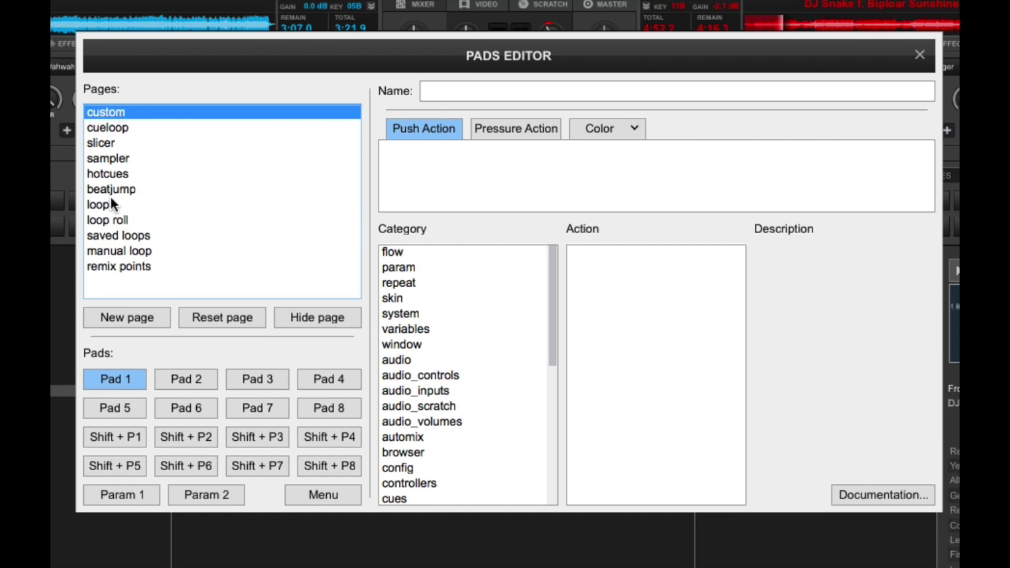
left_click(430, 362)
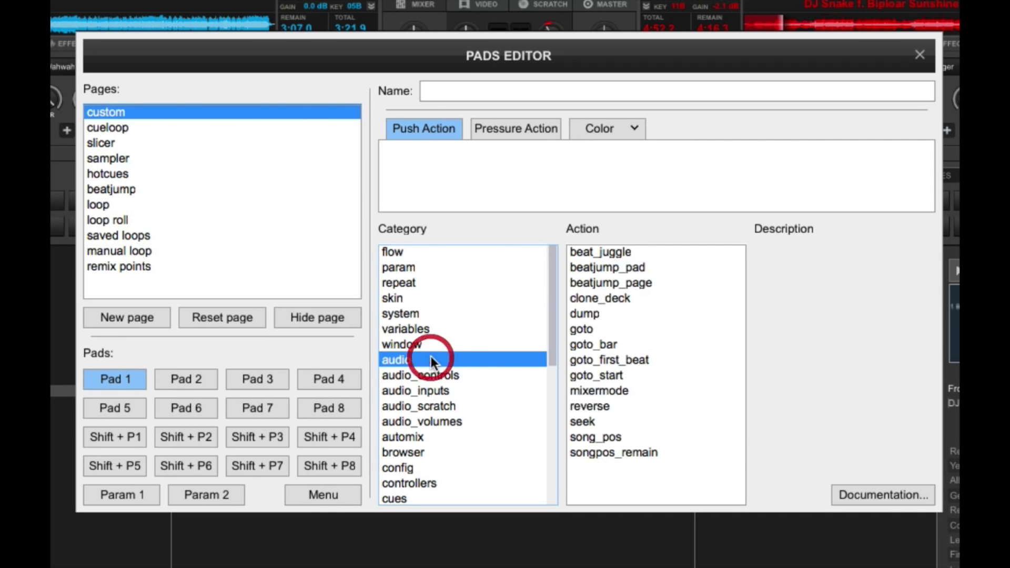
double_click(620, 267)
left_click(542, 176)
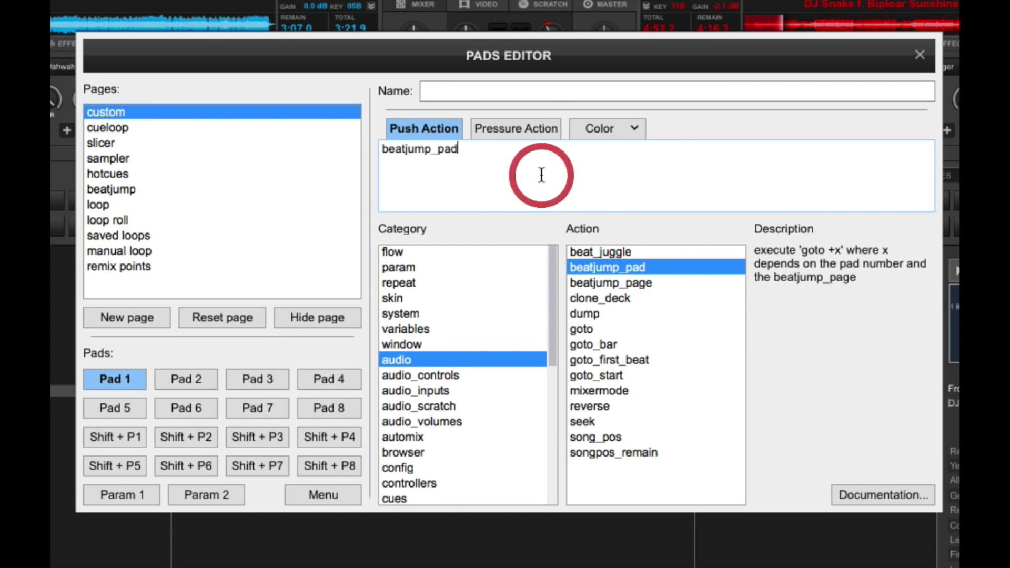
left_click(189, 380)
left_click(438, 359)
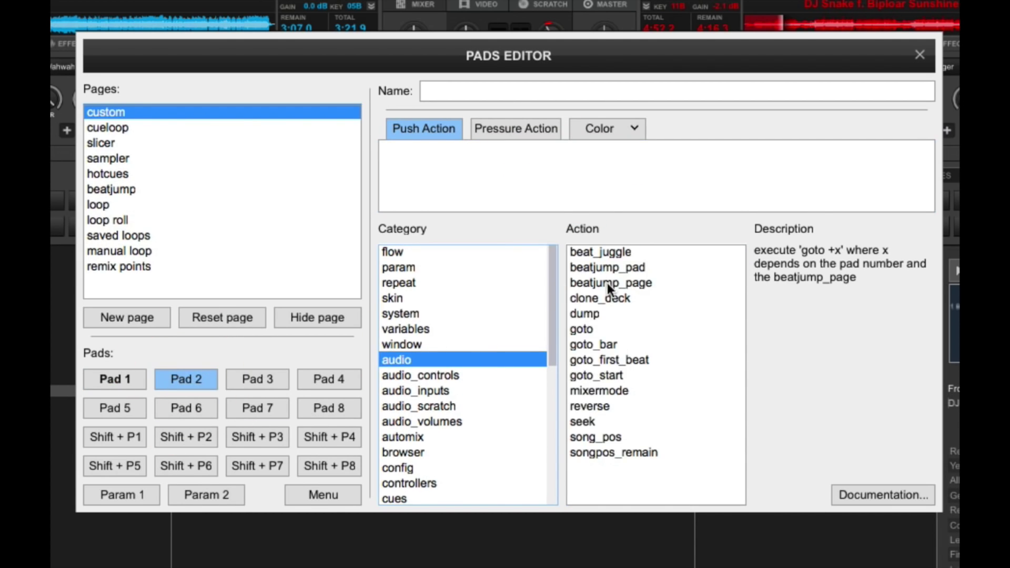
left_click(612, 270)
left_click(521, 151)
type("2")
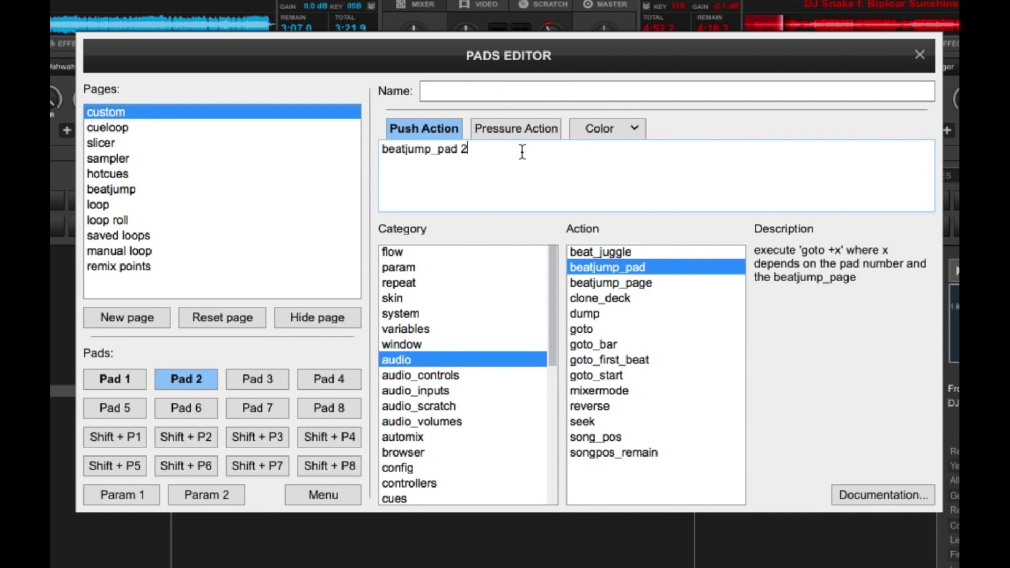
Assign the beatjump_pad action to Pads 3 and 4
left_click(250, 381)
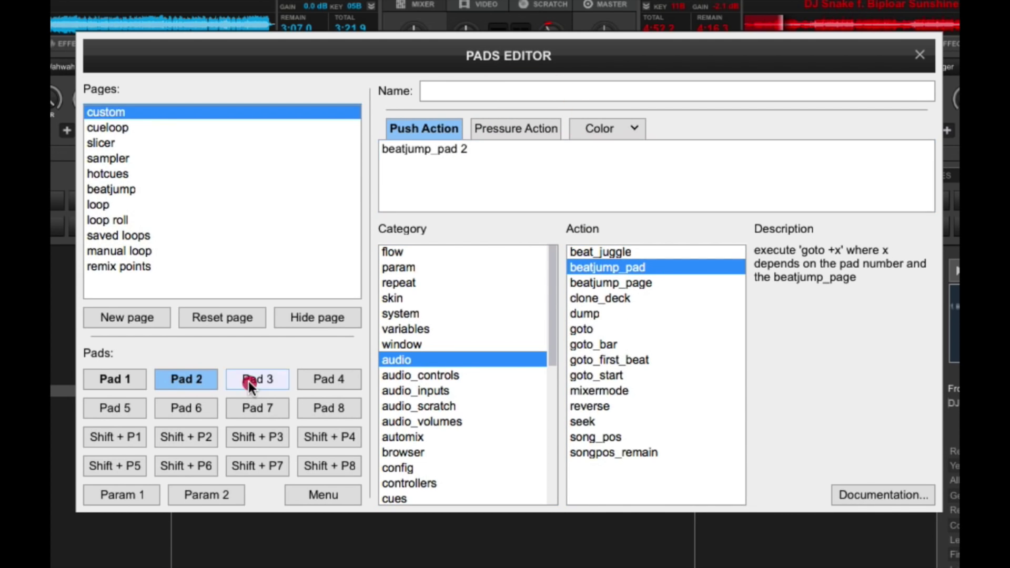
left_click(411, 357)
left_click(626, 269)
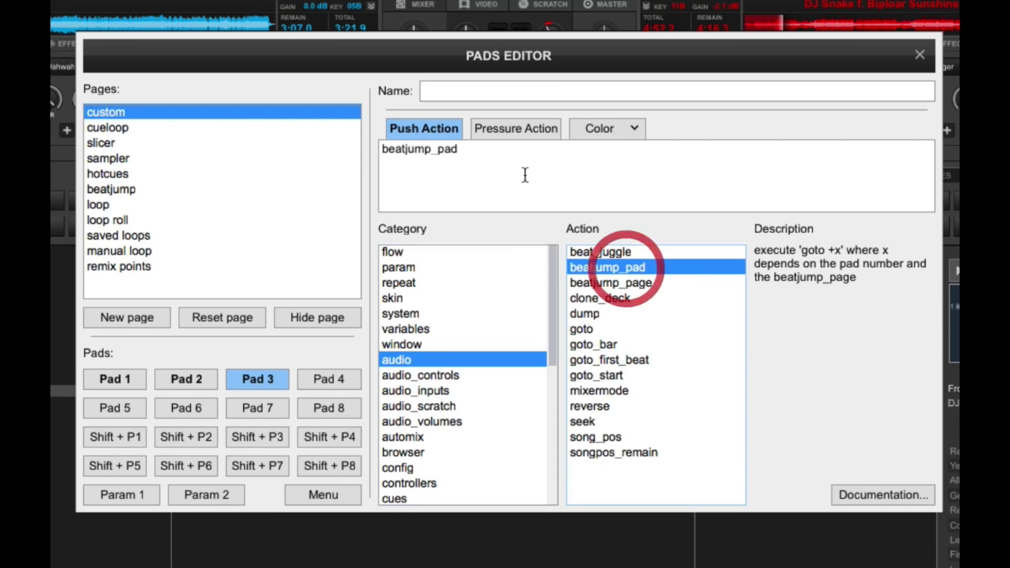
left_click(508, 158)
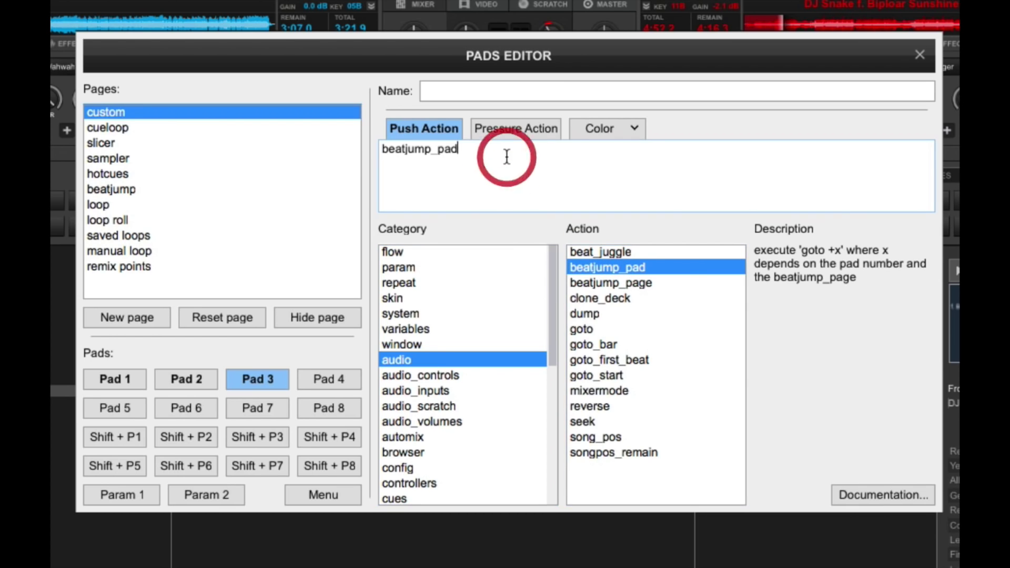
left_click(329, 380)
left_click(418, 360)
left_click(631, 268)
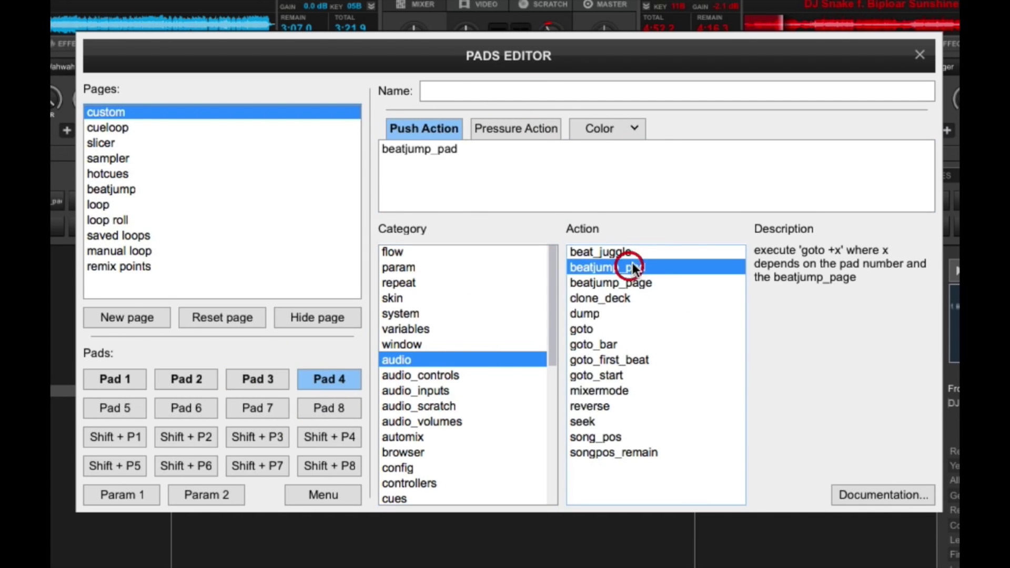
left_click(533, 166)
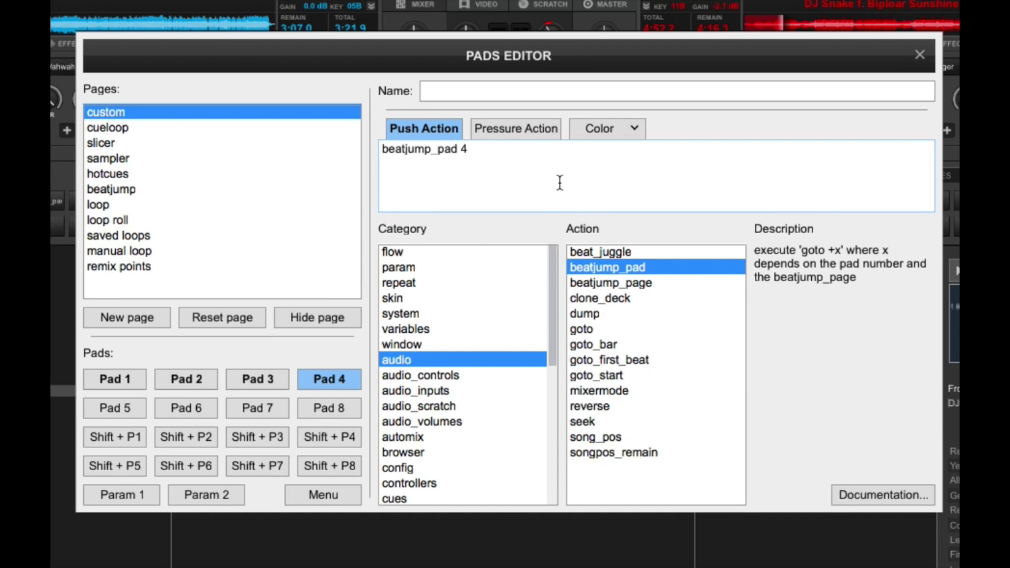
Assign hot_cue 1 to Pad 5 from the cue actions
left_click(119, 407)
scroll(501, 379, "down", 1)
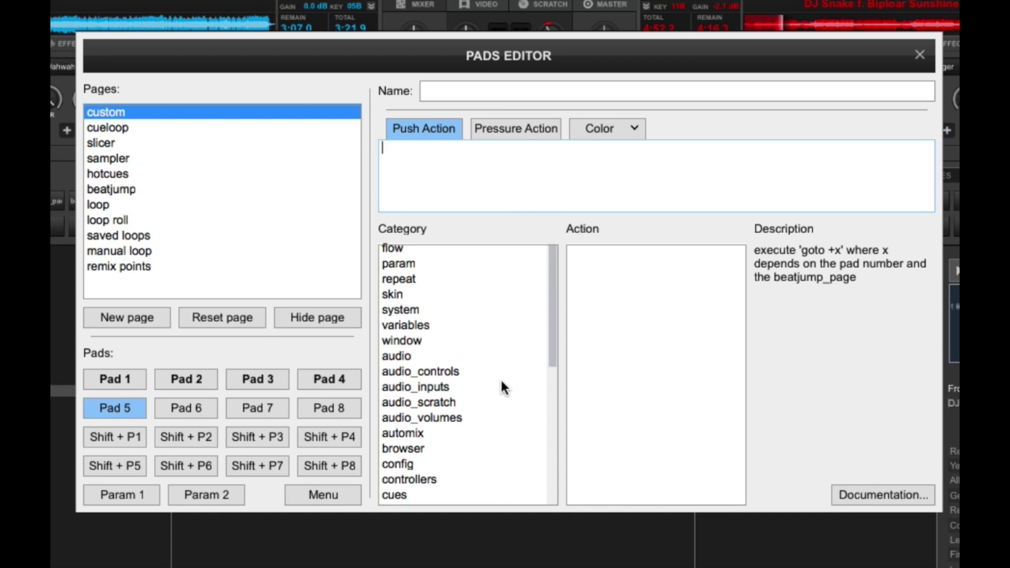
scroll(501, 378, "down", 6)
left_click(391, 409)
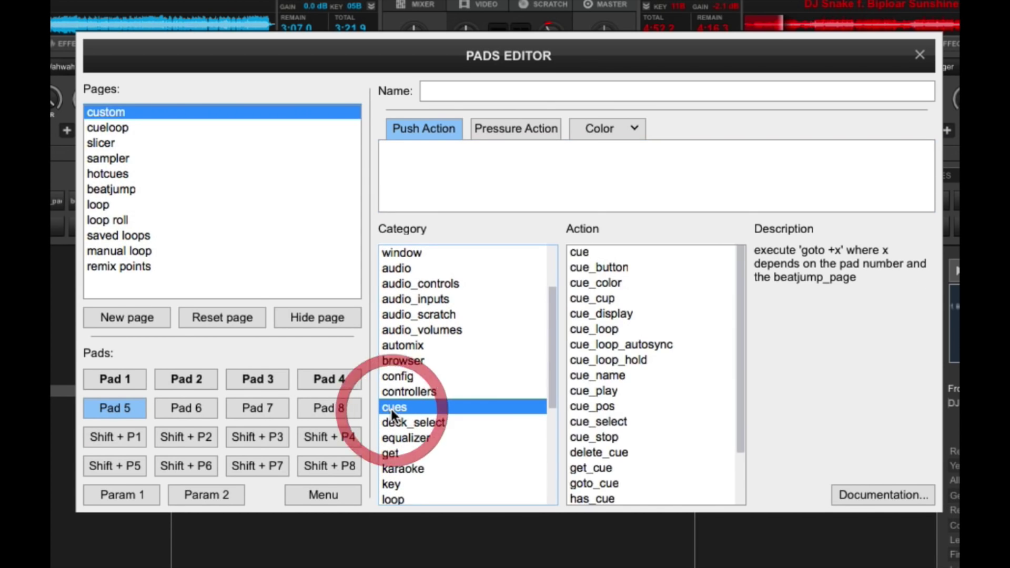
scroll(653, 408, "down", 2)
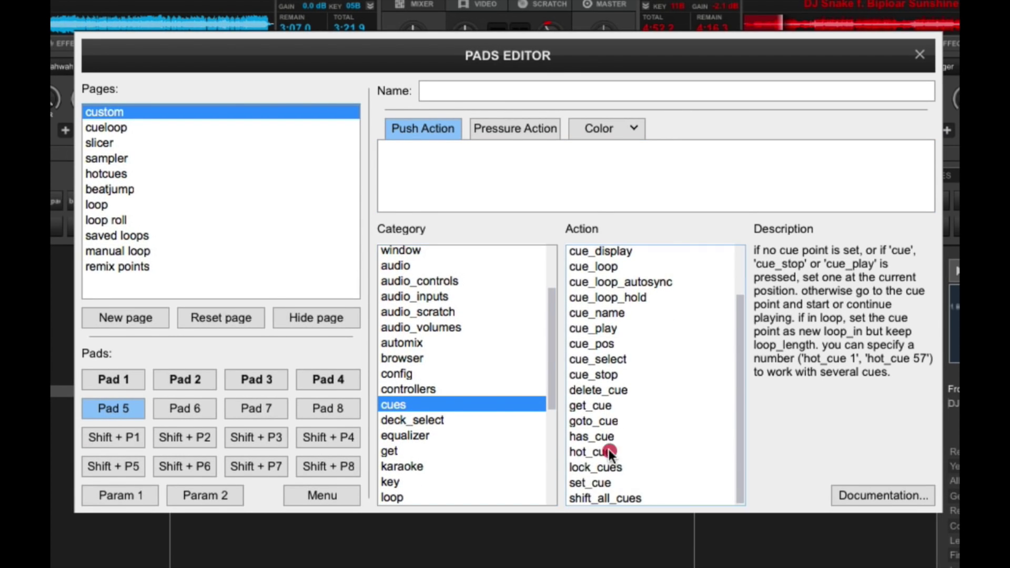
left_click(609, 451)
left_click(489, 156)
type("1")
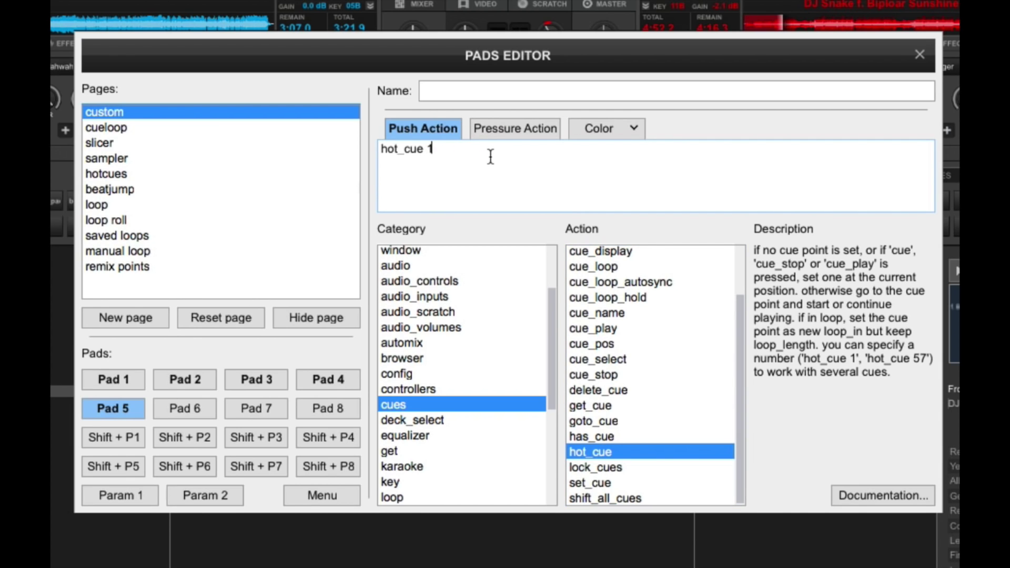
Assign hot_cue 2 to Pad 6 and hot_cue 3 to Pad 7
left_click(184, 408)
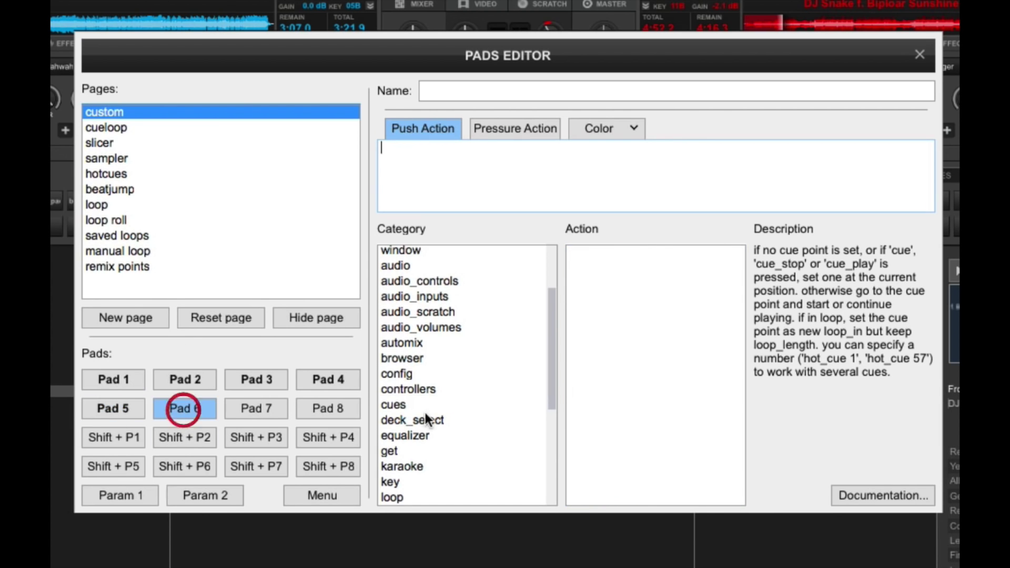
left_click(416, 404)
scroll(648, 448, "down", 1)
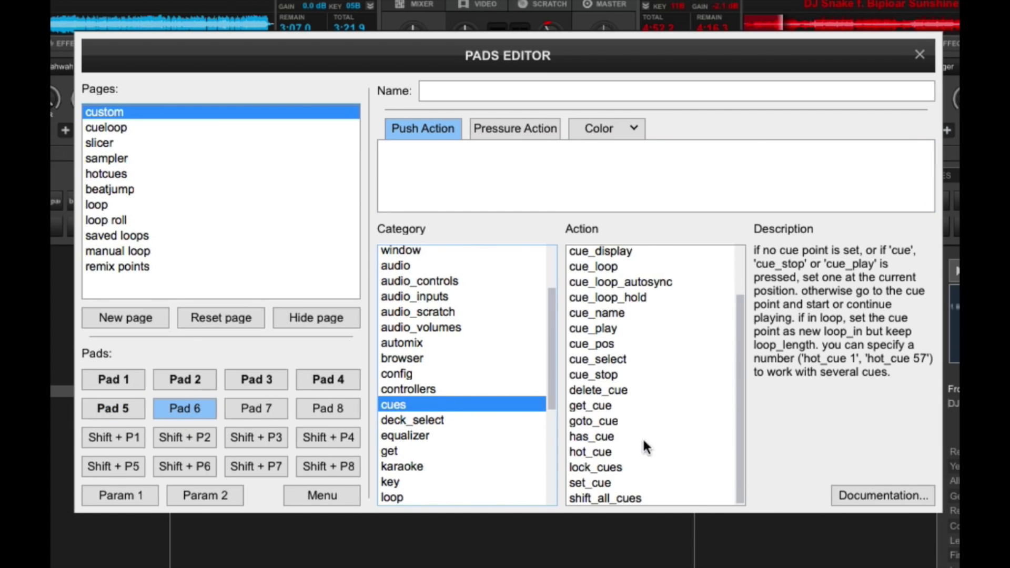
left_click(606, 452)
left_click(484, 185)
type("2")
left_click(259, 409)
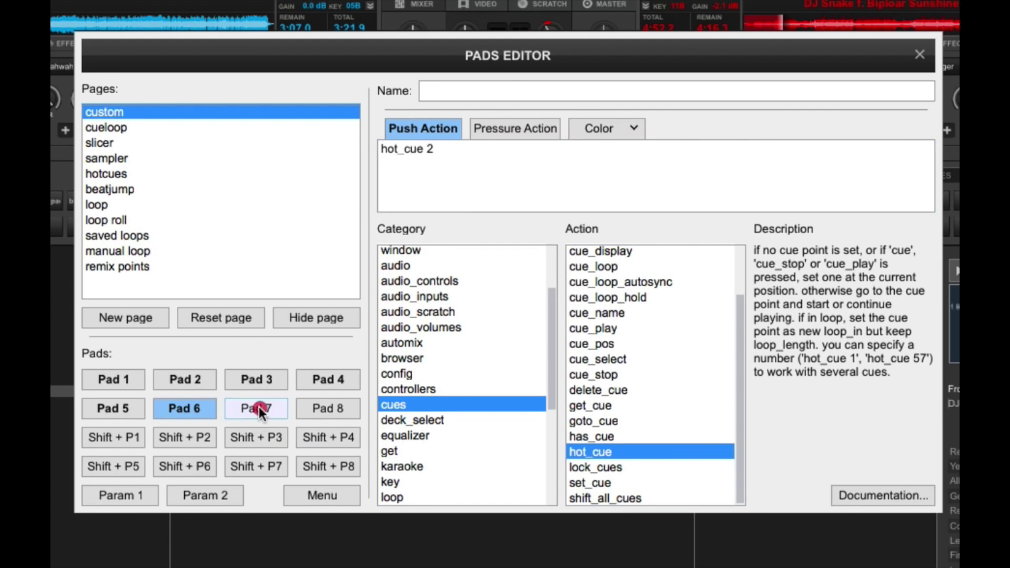
left_click(418, 405)
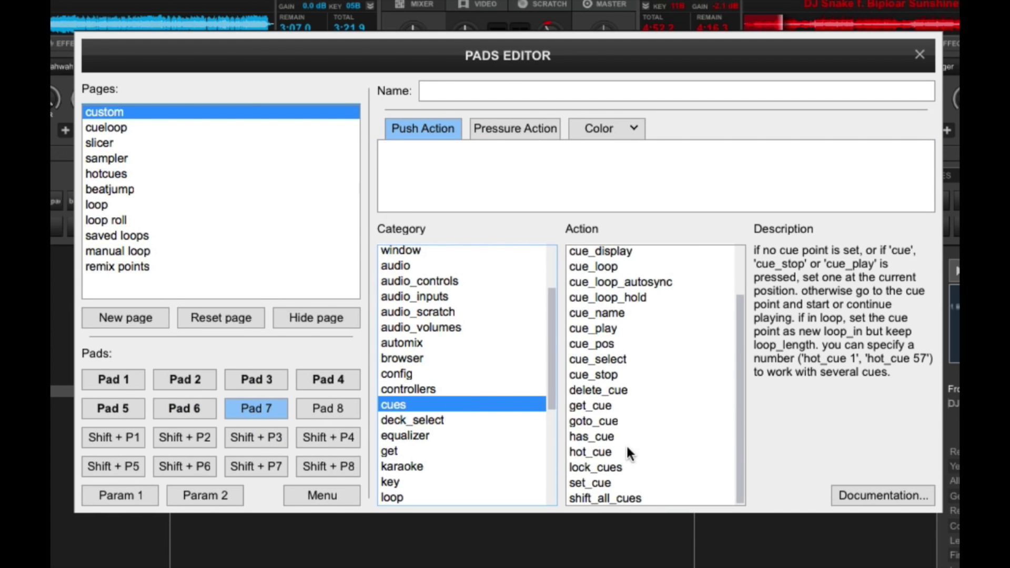
left_click(605, 453)
left_click(507, 160)
type("3")
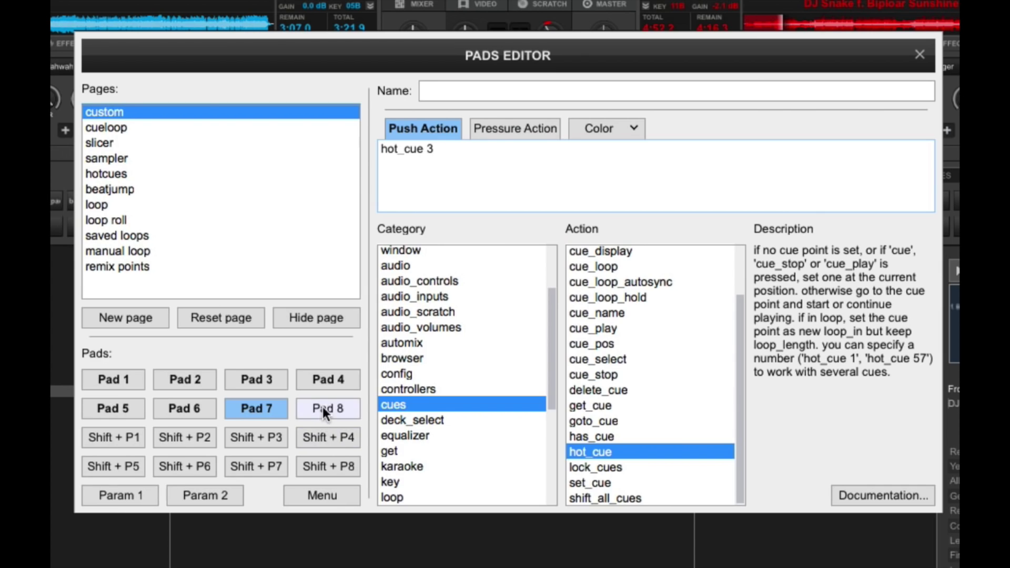
Give Pad 8 the hot_cue 4 action and close the Pads Editor
left_click(323, 408)
scroll(439, 325, "down", 5)
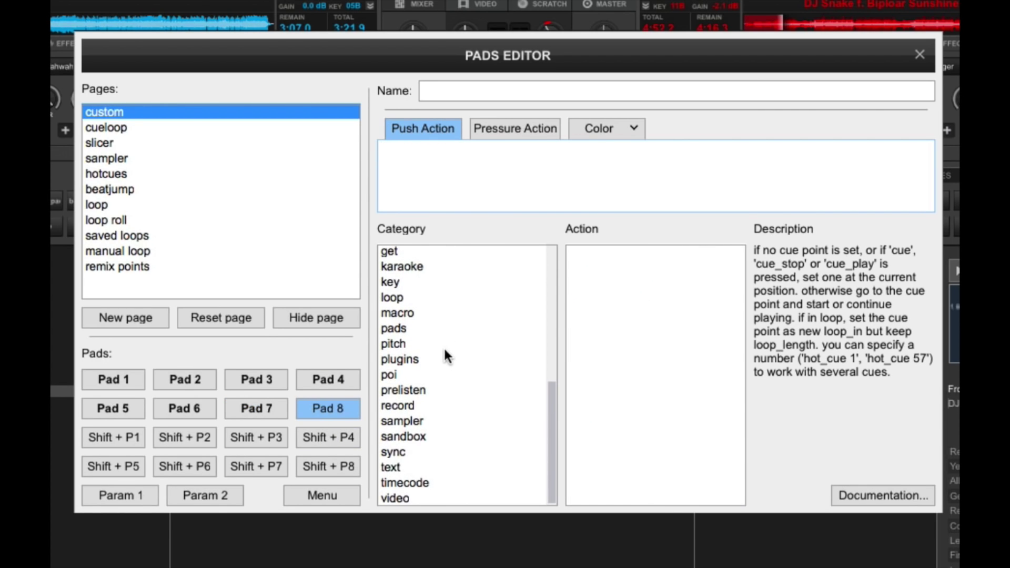
scroll(420, 316, "up", 3)
left_click(409, 290)
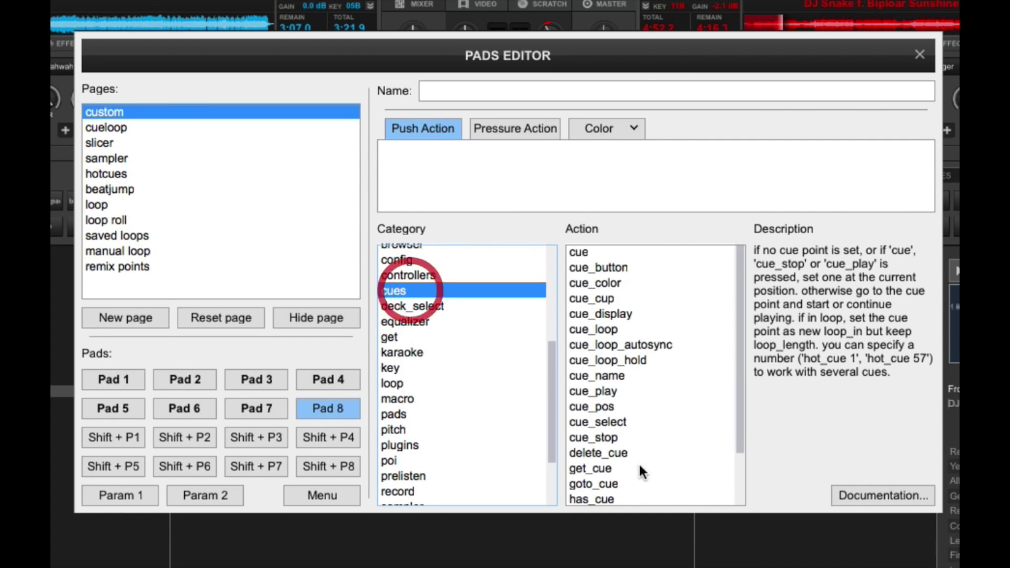
scroll(620, 465, "down", 3)
double_click(620, 454)
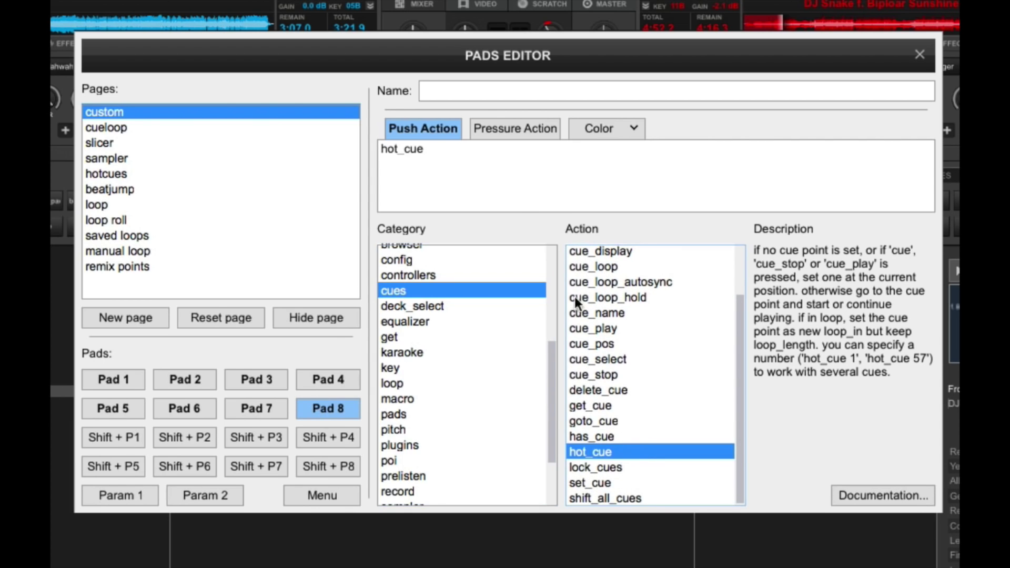
left_click(523, 173)
left_click(566, 171)
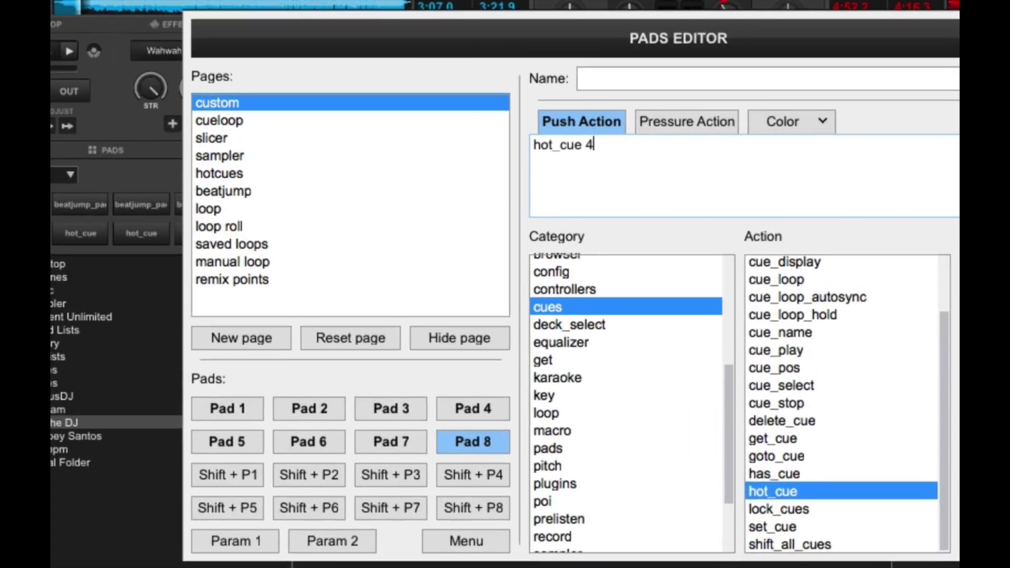
left_click(921, 55)
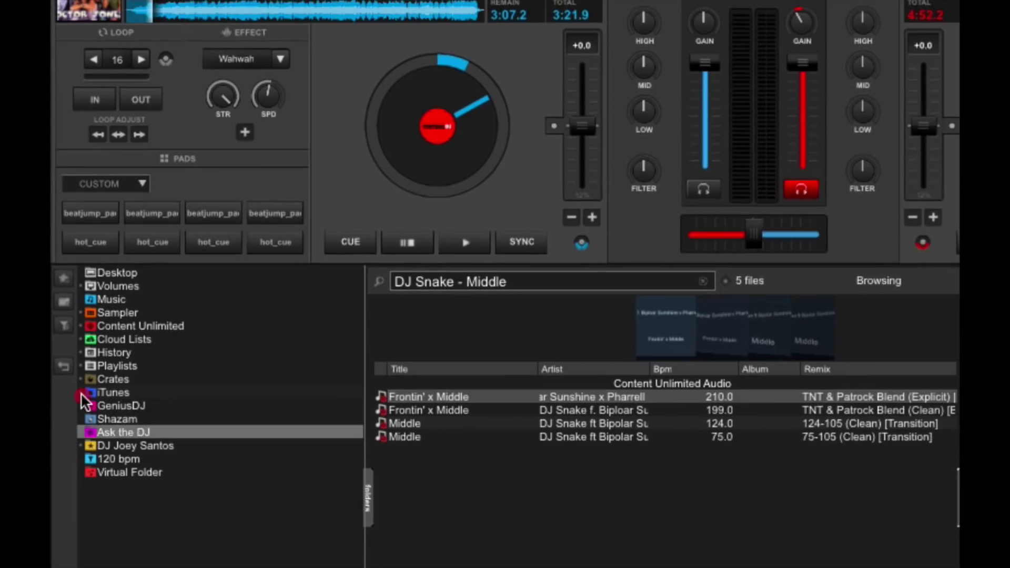
Expand iTunes, open the G & Bass House playlist, and load Crazy Love onto deck A
left_click(82, 406)
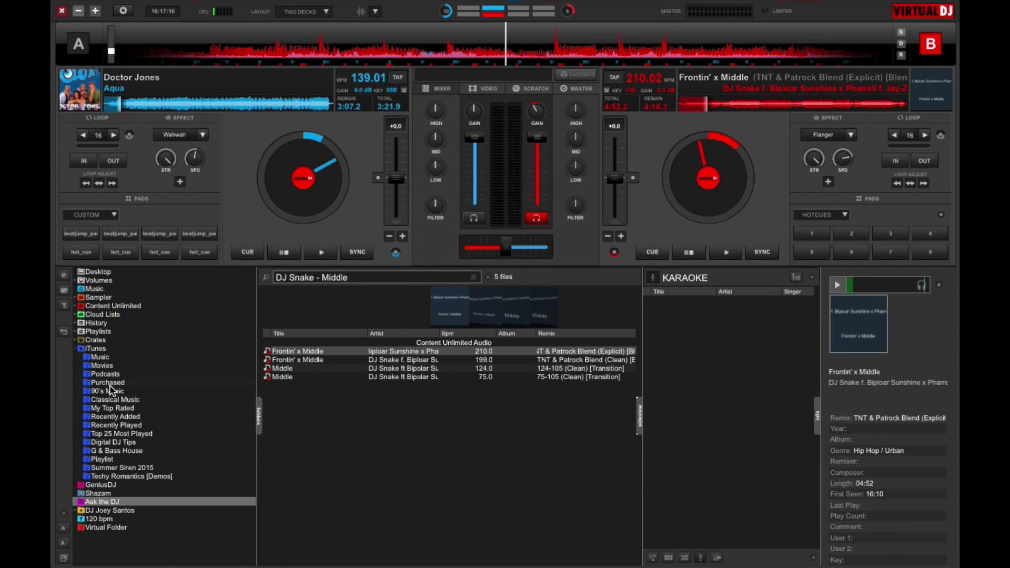
left_click(149, 451)
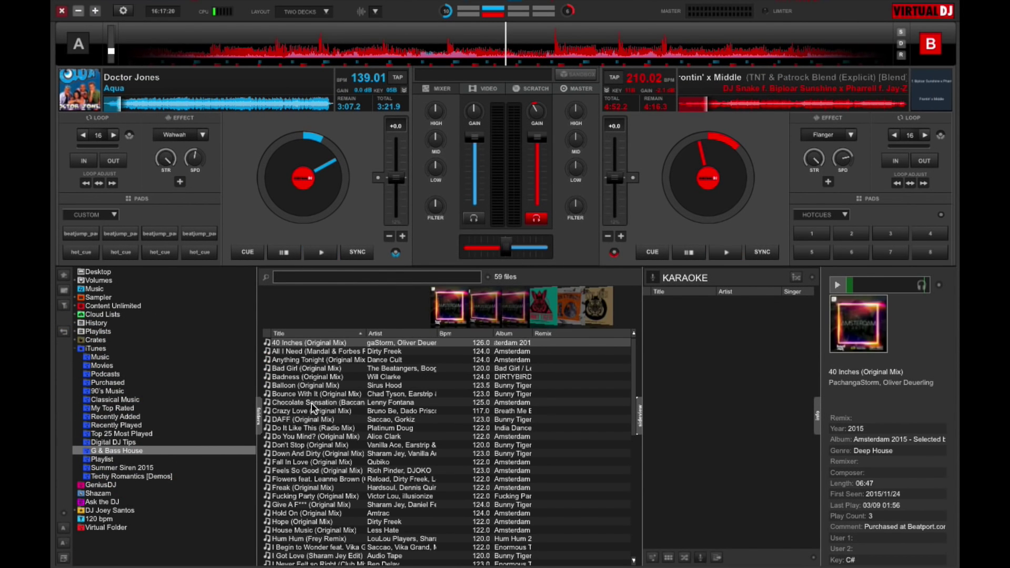
left_click_drag(312, 415, 221, 89)
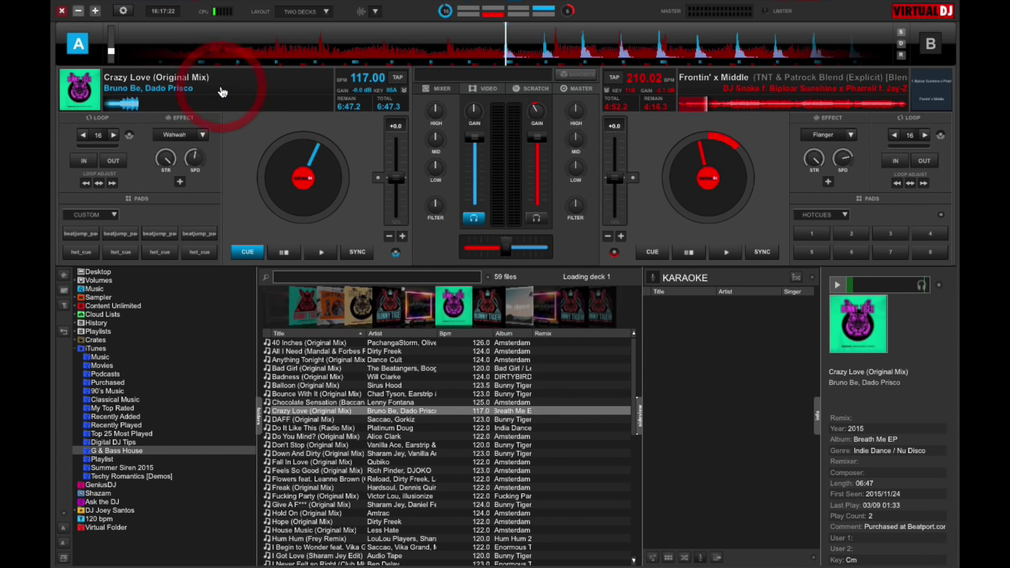
Play Crazy Love on deck A and jump forward repeatedly with the beatjump pads
left_click(322, 253)
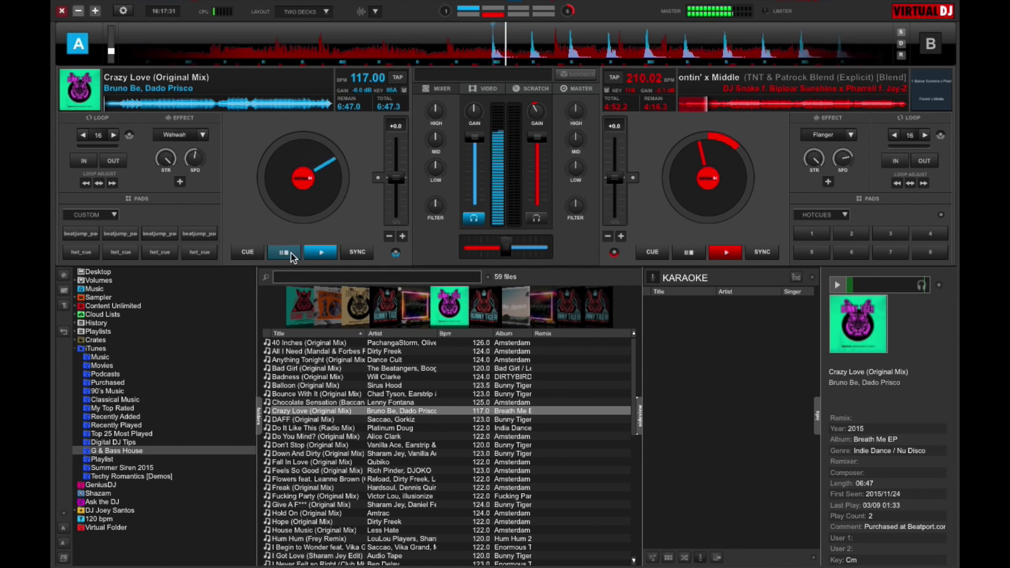
left_click(196, 236)
left_click(195, 236)
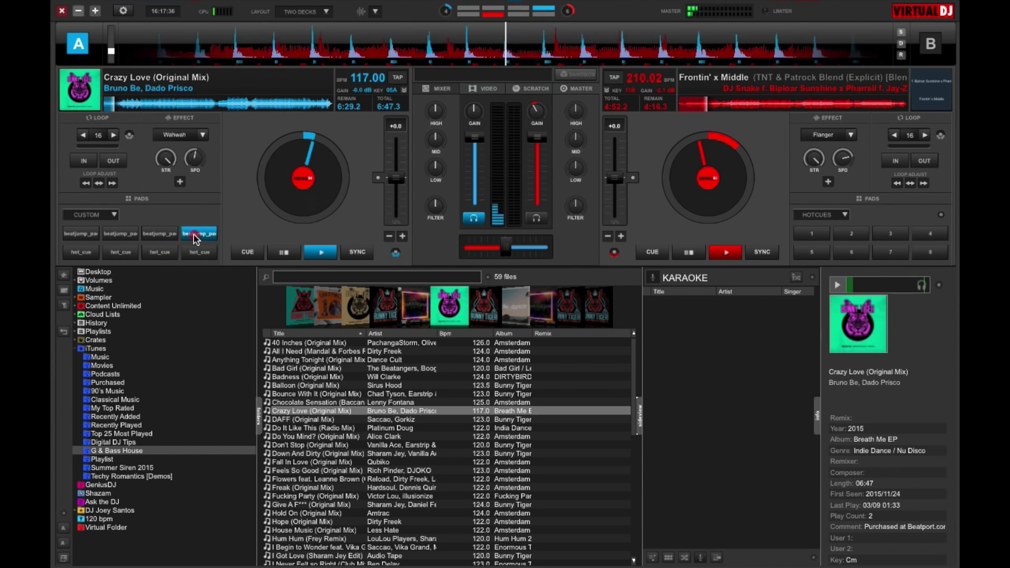
left_click(194, 234)
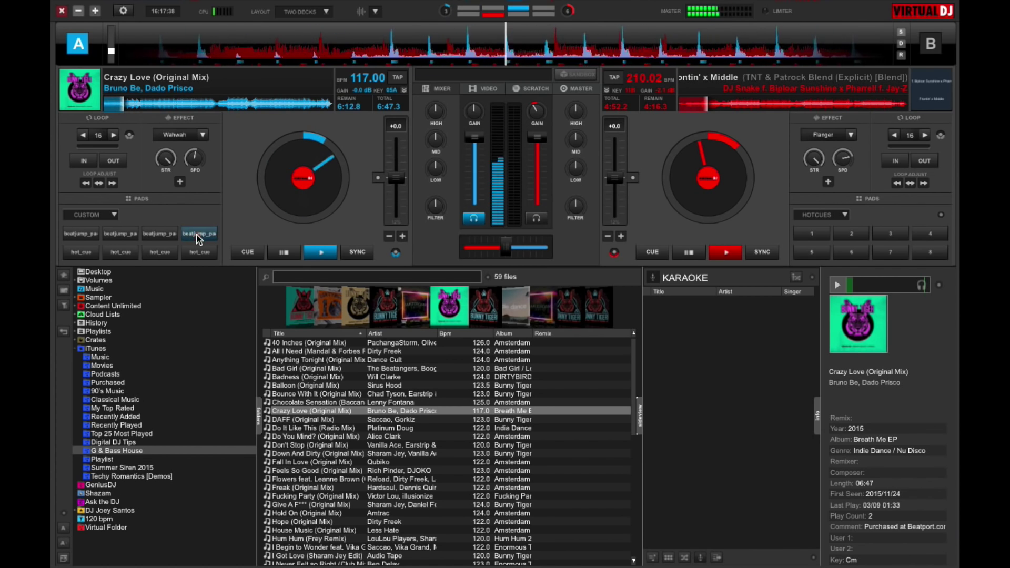
left_click(198, 236)
left_click(199, 237)
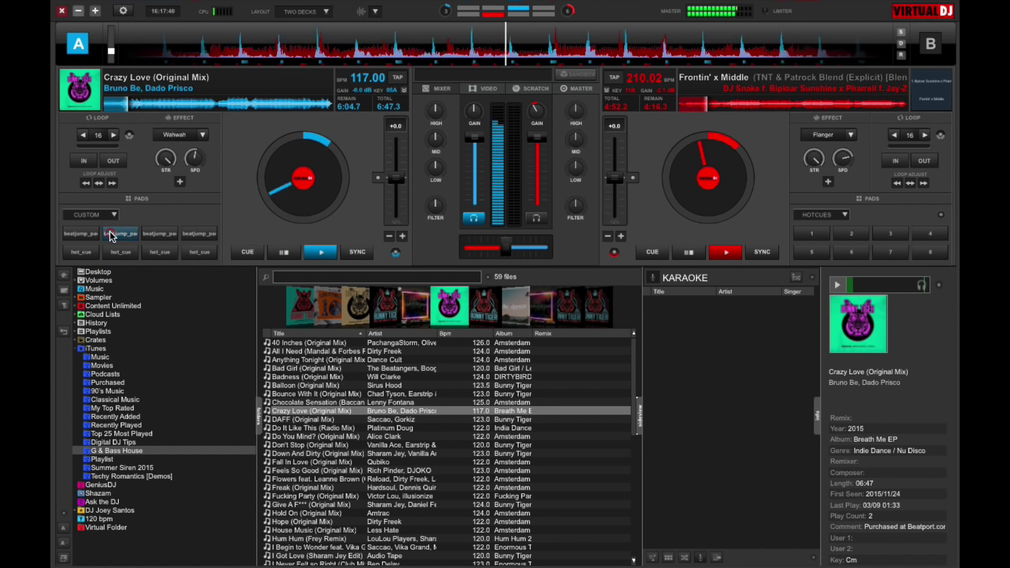
left_click(111, 236)
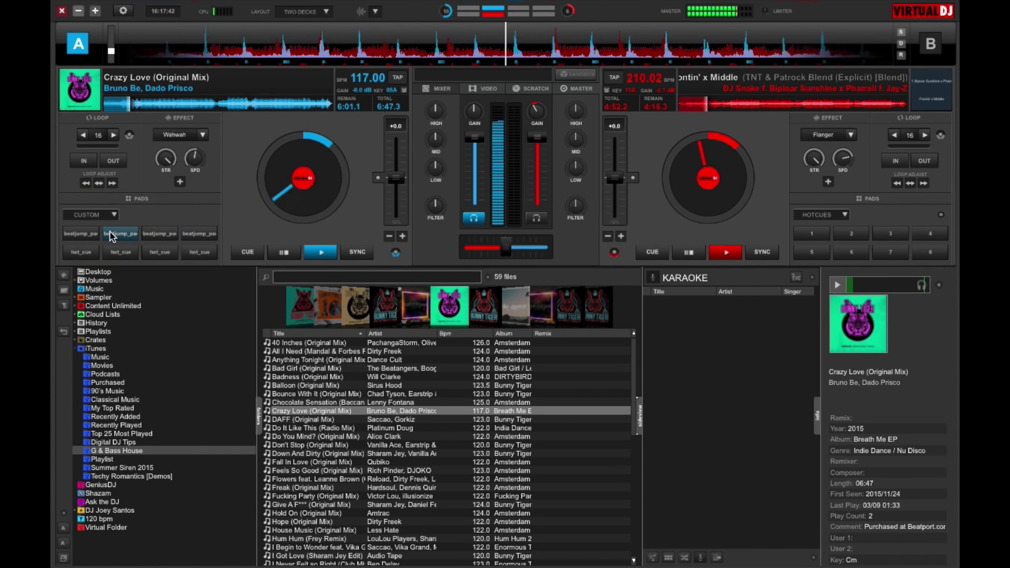
left_click(112, 235)
left_click(80, 235)
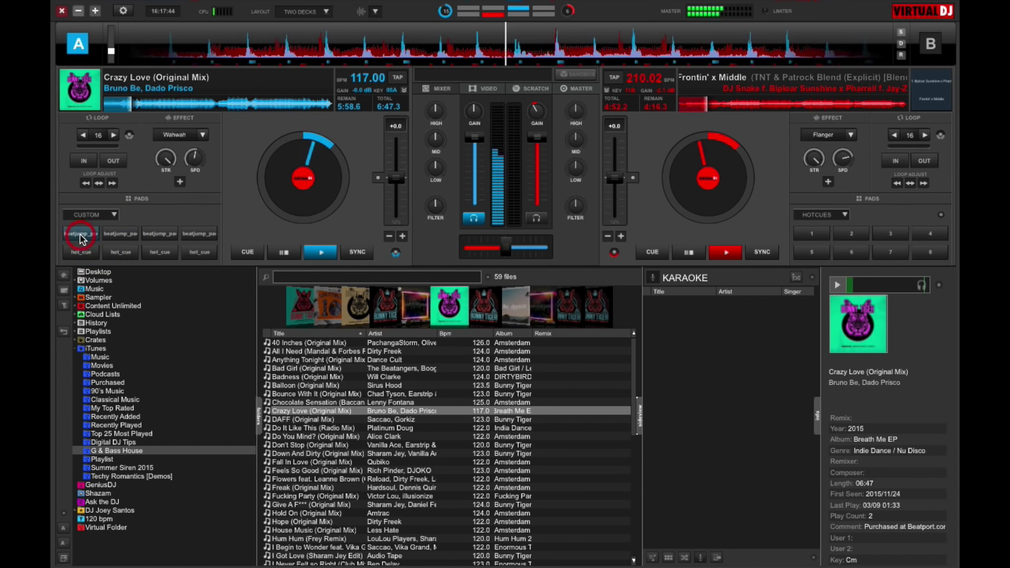
Jump back twice with a beatjump pad, then stop deck A
left_click(165, 237)
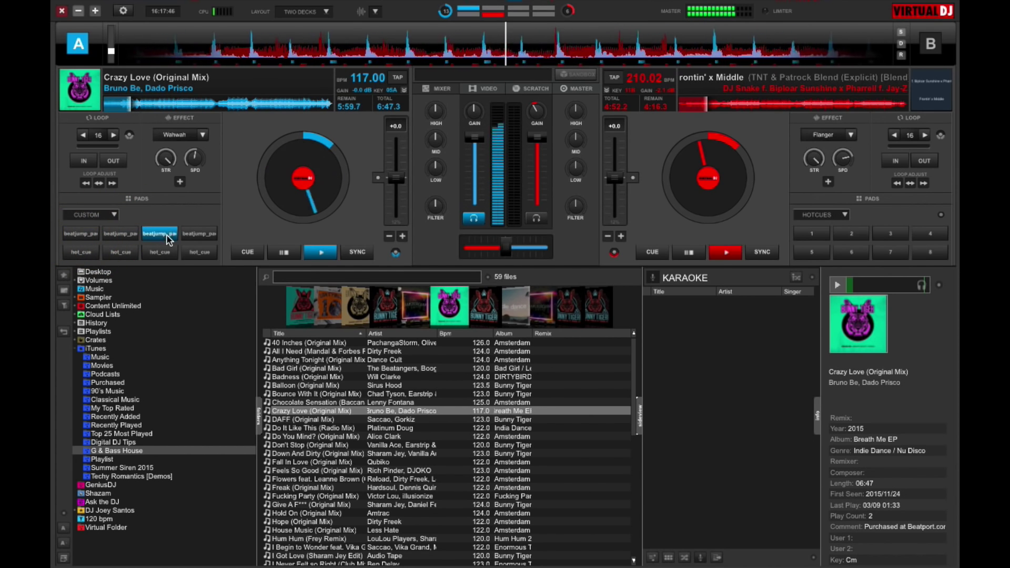
left_click(169, 235)
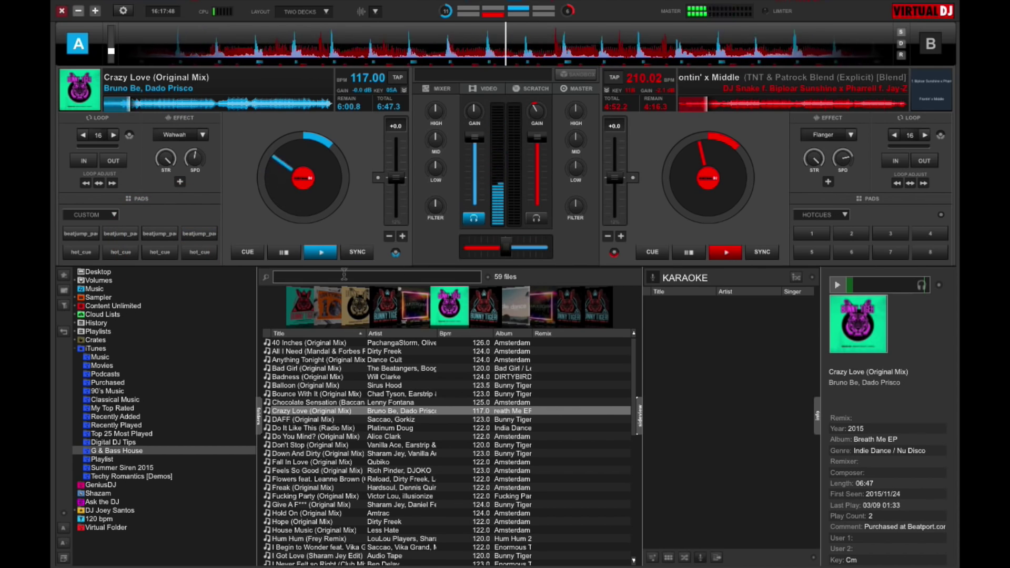
left_click(288, 258)
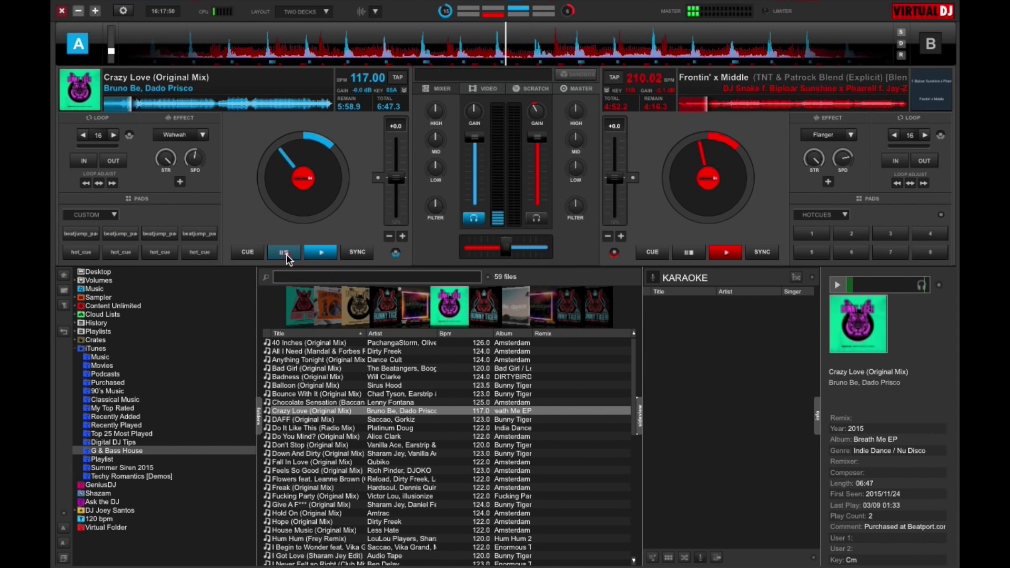
left_click(288, 258)
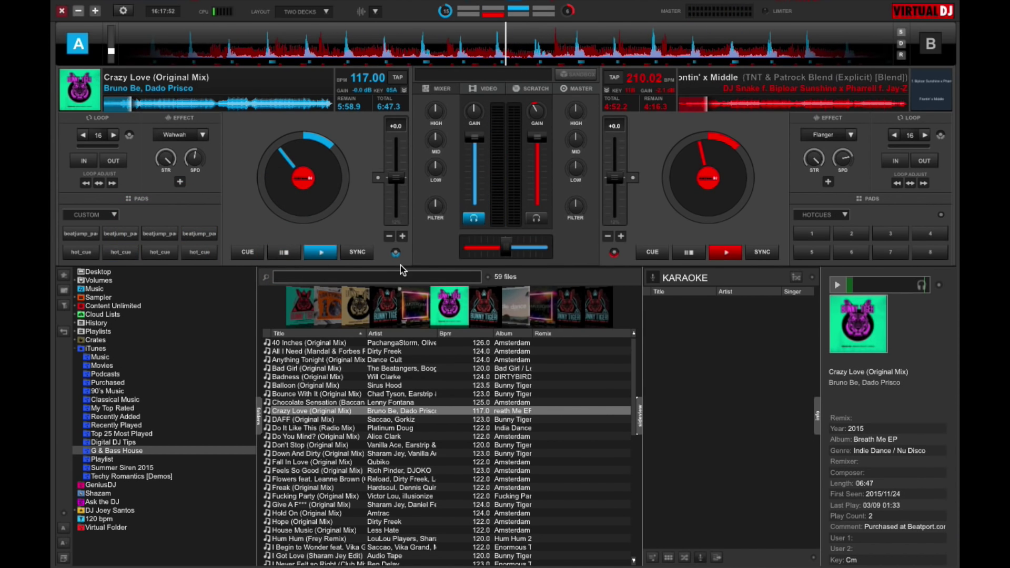
While deck A plays, set hot cues 1–3, jump back to cue 2, then stop
left_click(322, 253)
left_click(82, 251)
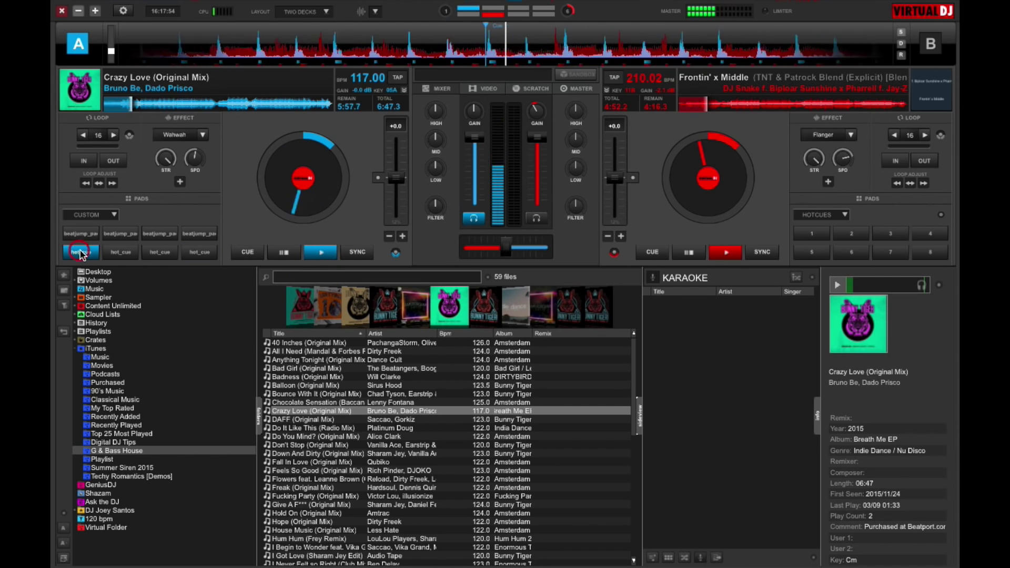
left_click(120, 253)
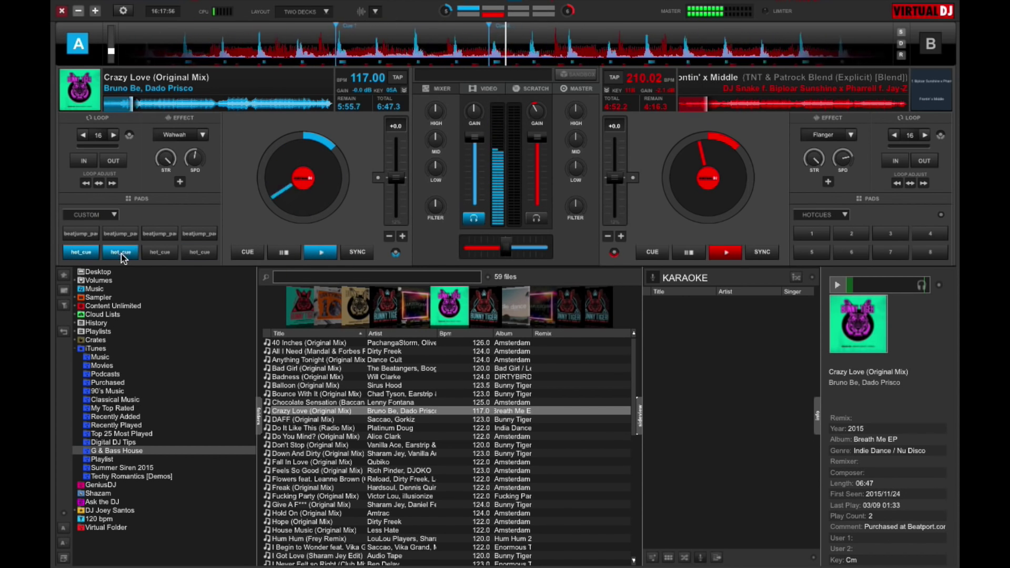
left_click(164, 255)
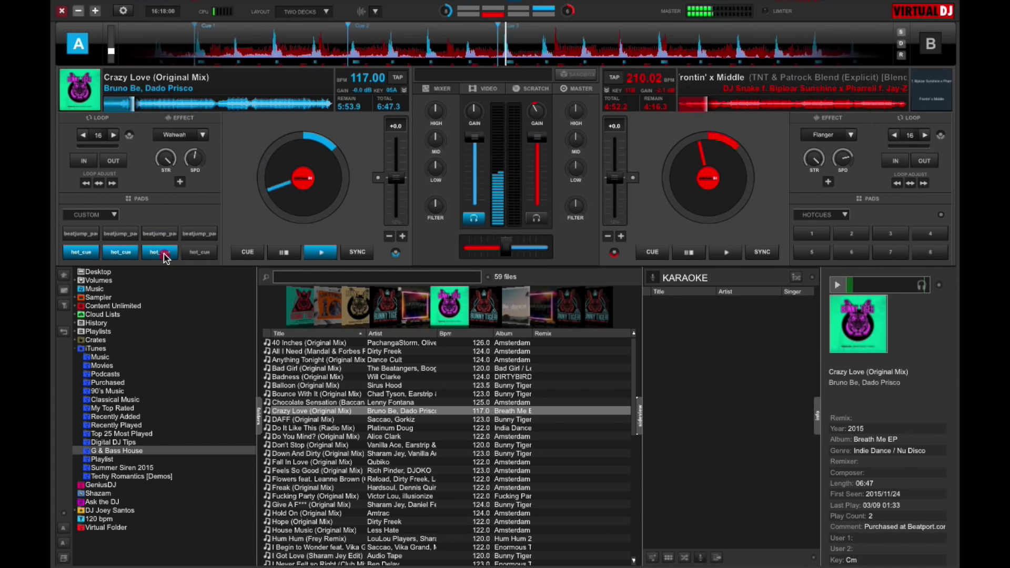
left_click(124, 254)
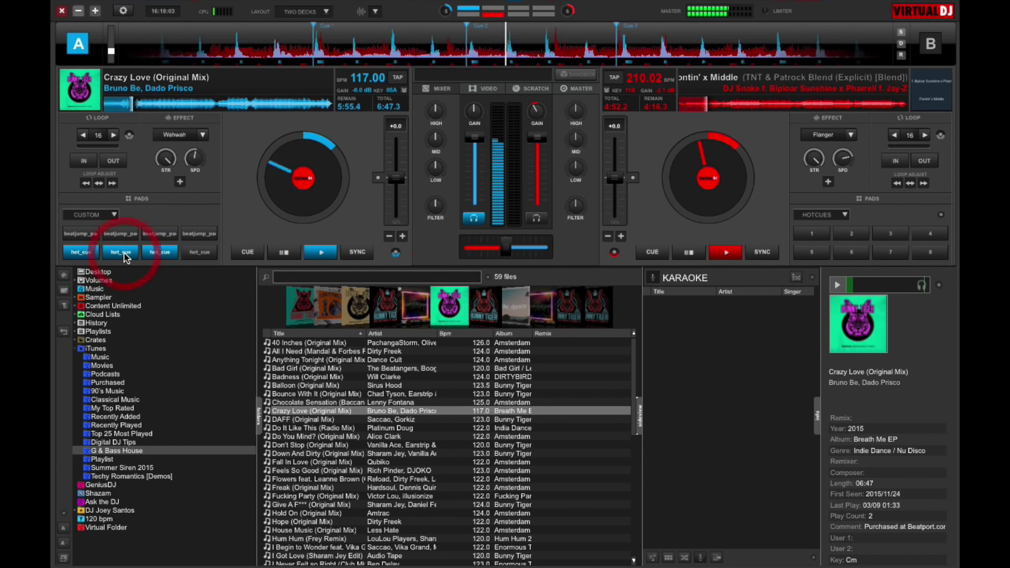
left_click(285, 253)
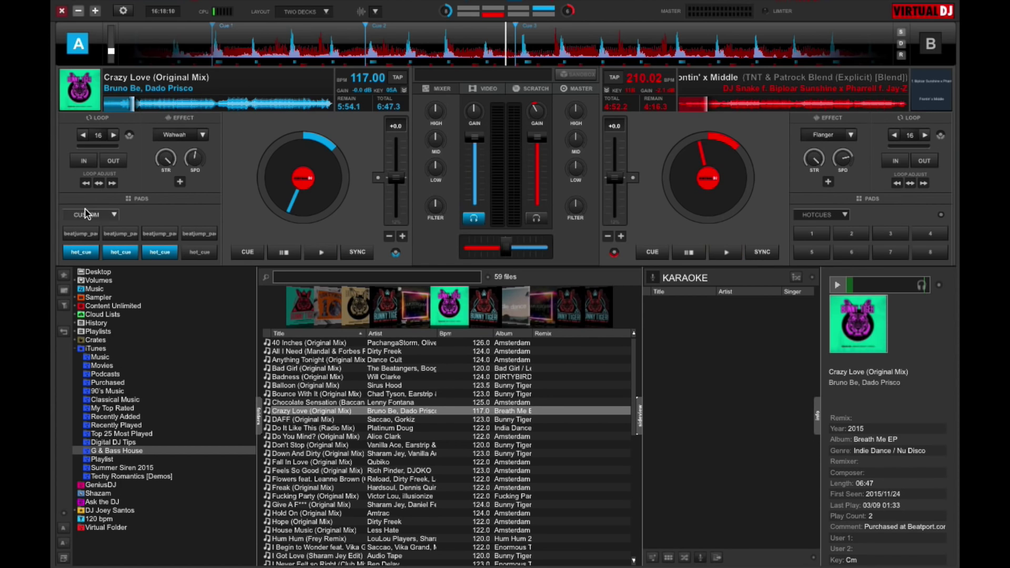
left_click(113, 218)
left_click(143, 241)
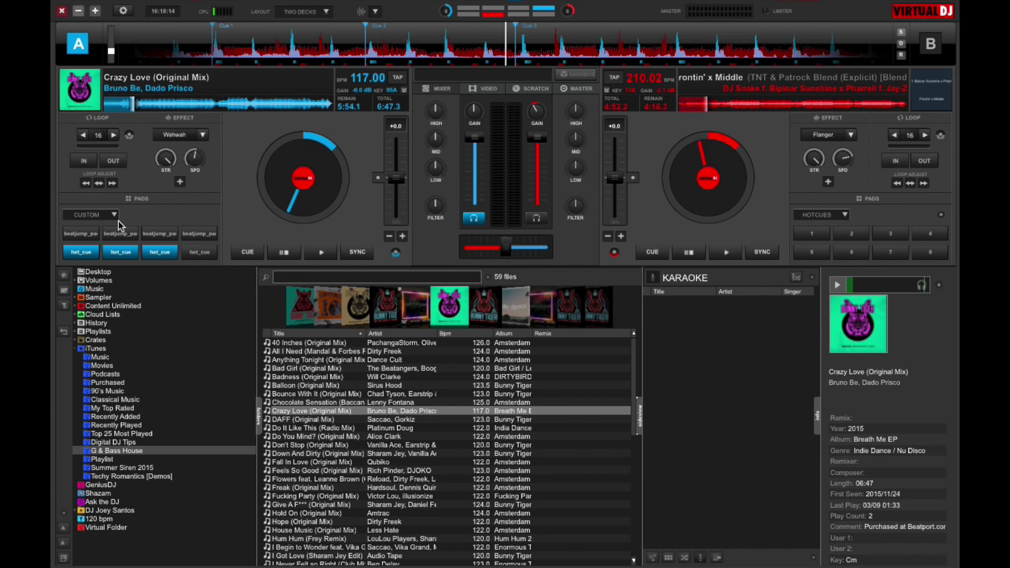